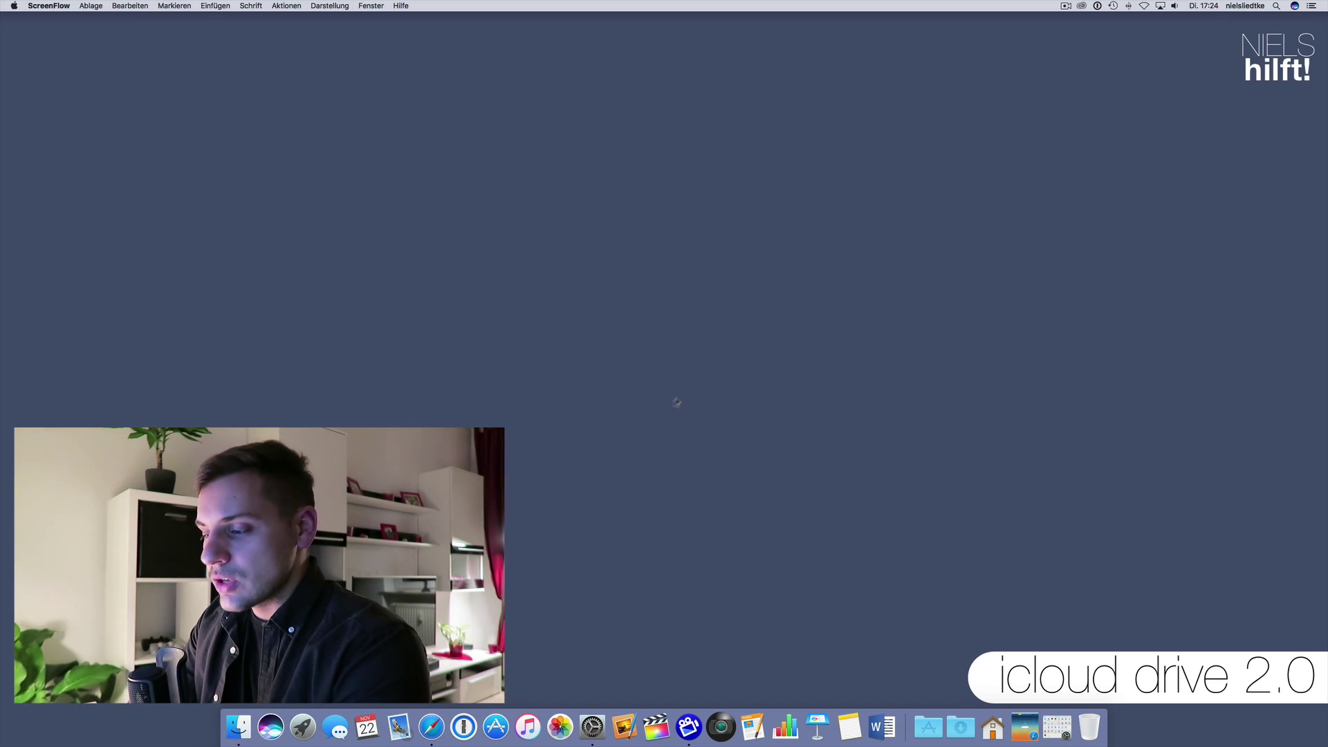
- Open the iCloud settings in System Preferences and examine the full list of synced services
left_click(592, 727)
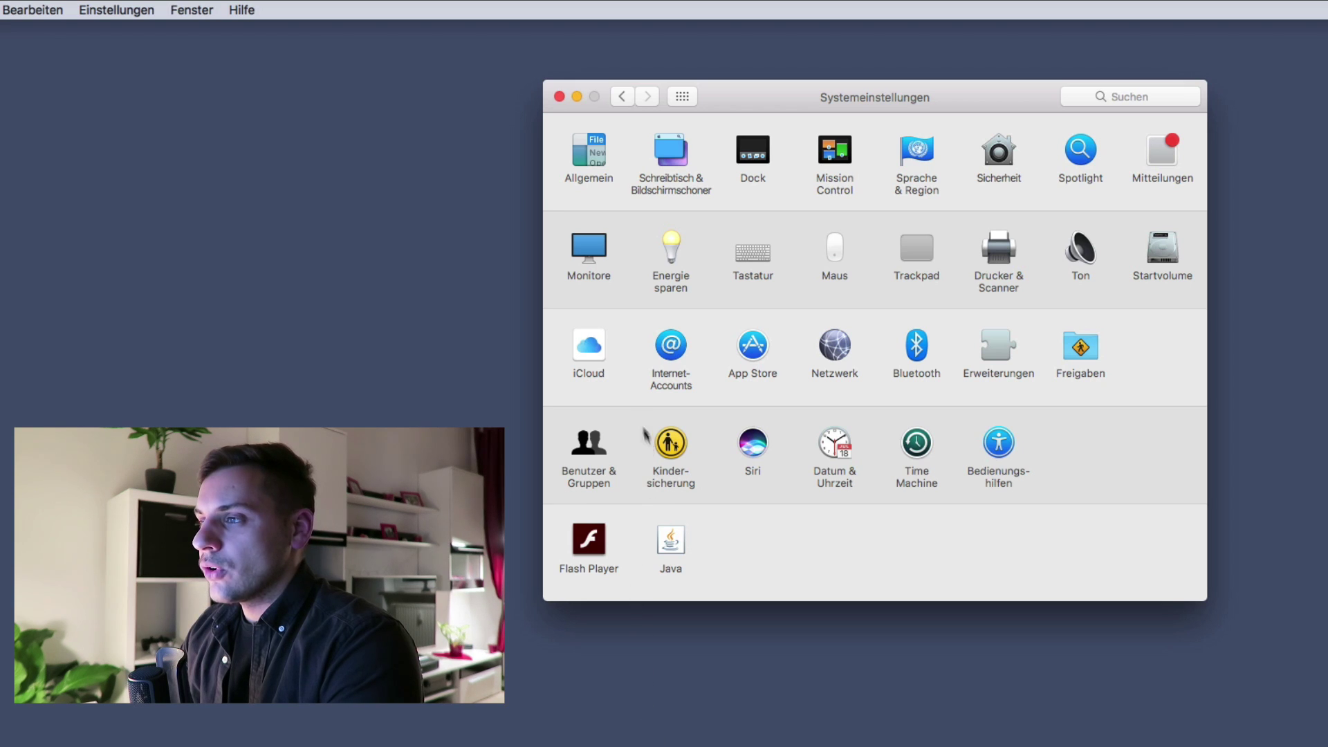
left_click(592, 348)
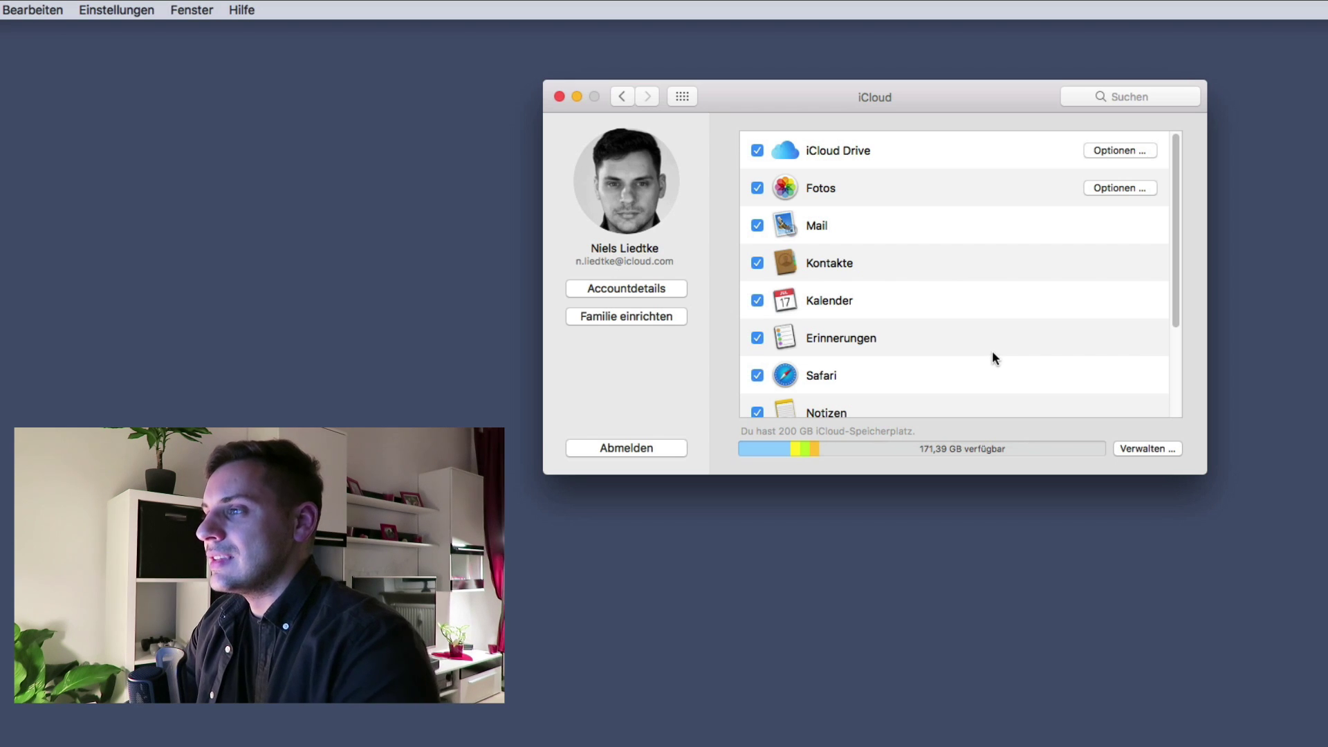
scroll(971, 354, "down", 3)
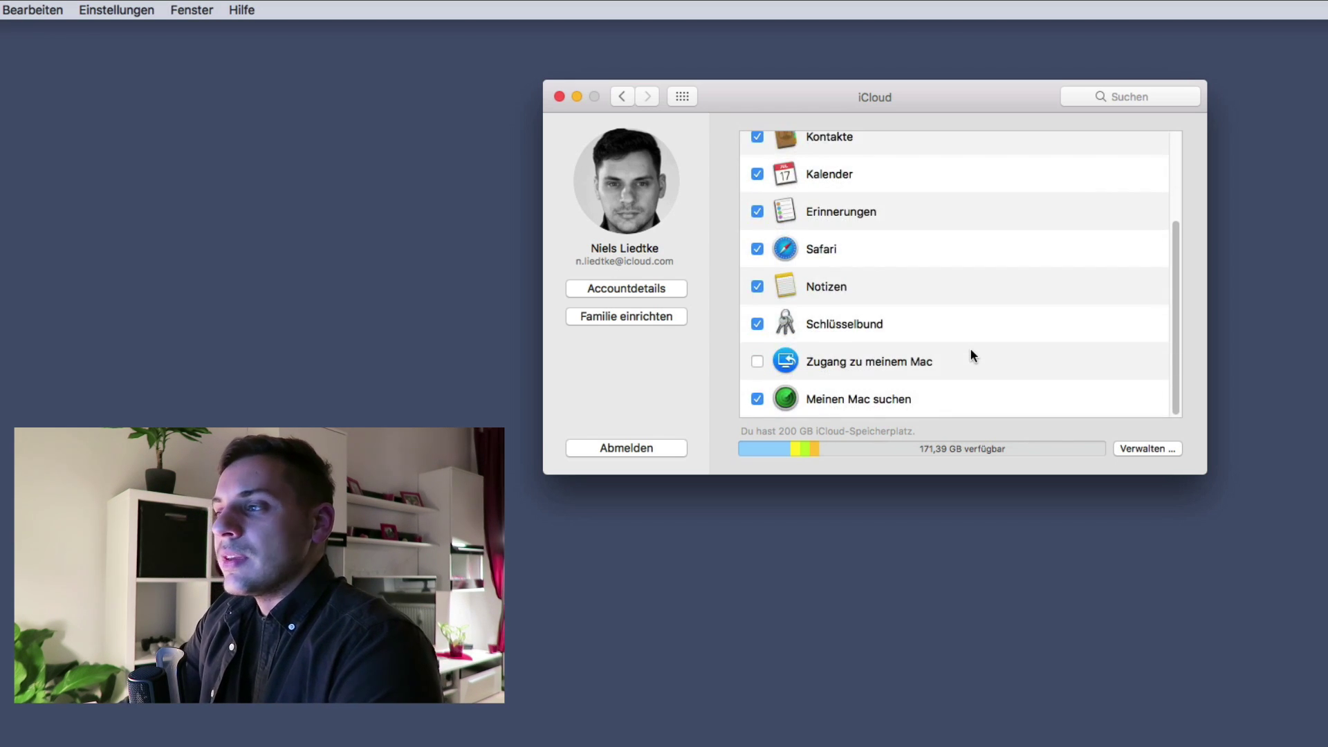
scroll(972, 354, "up", 3)
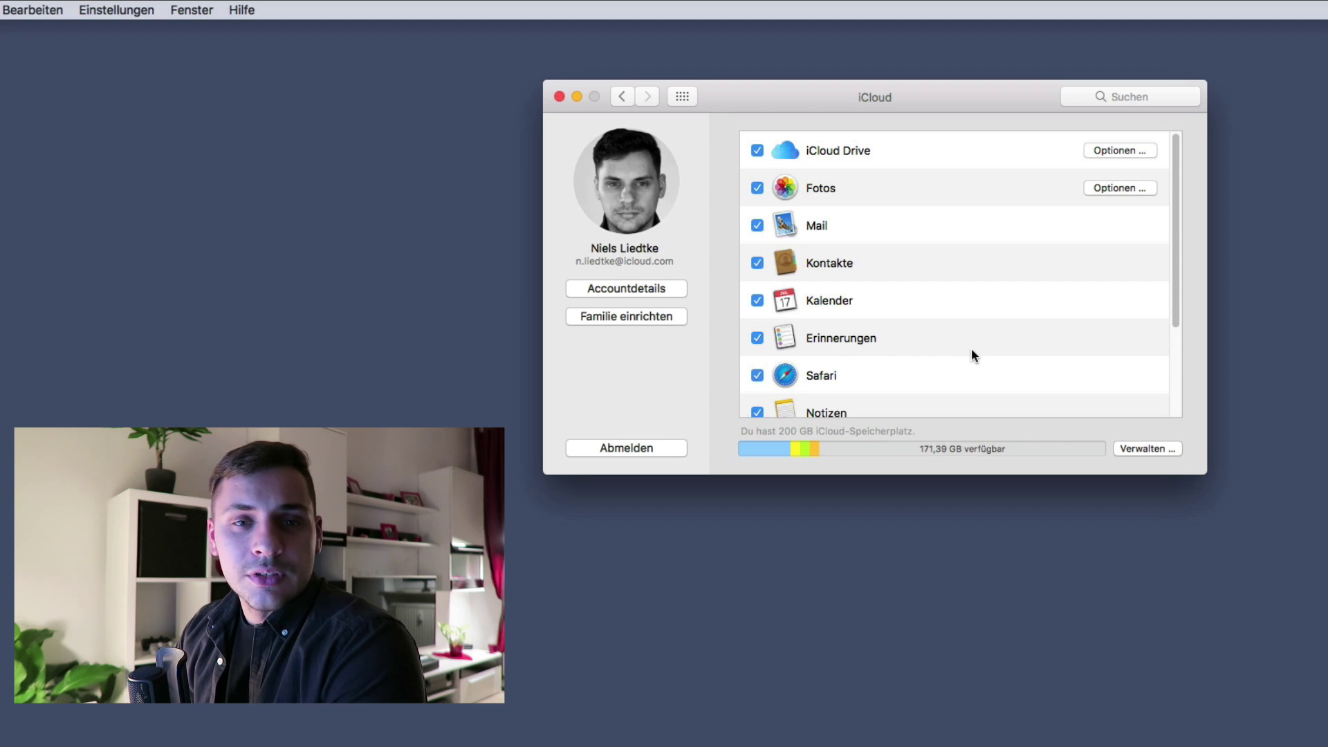
scroll(971, 348, "down", 3)
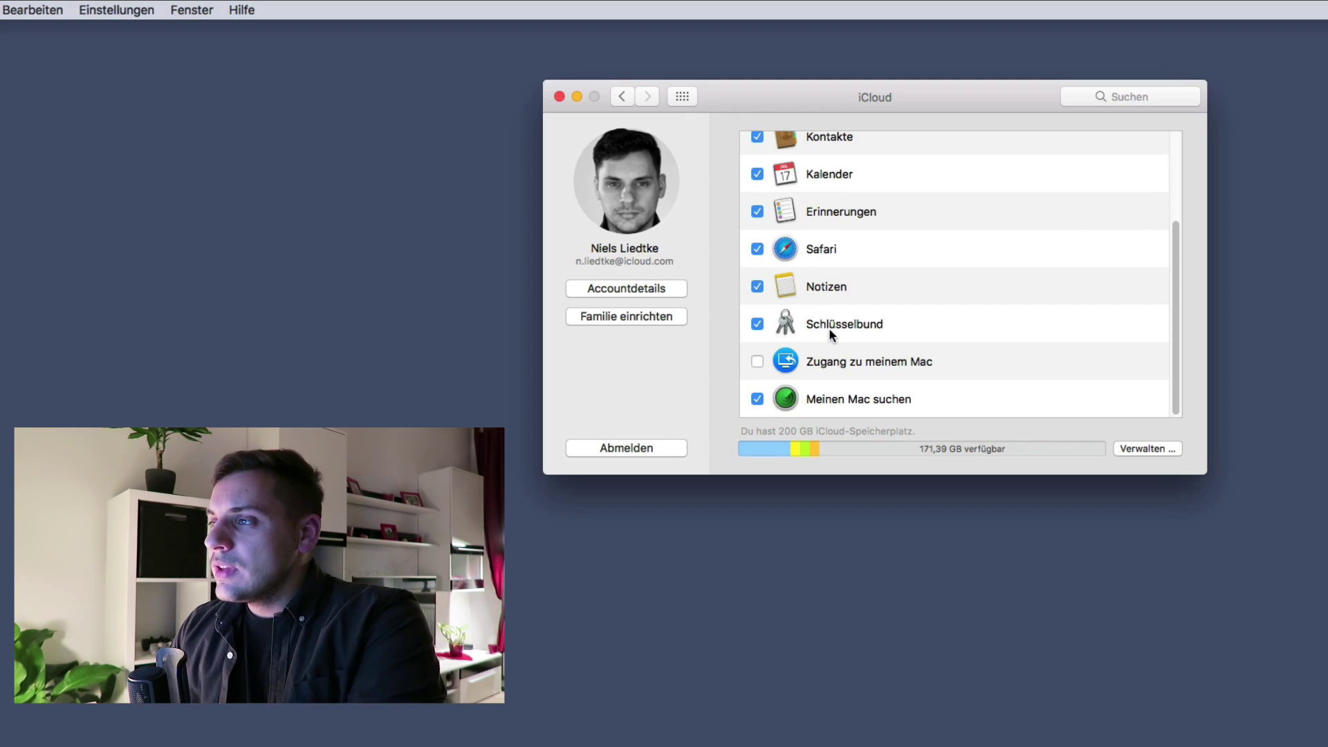
scroll(828, 327, "up", 4)
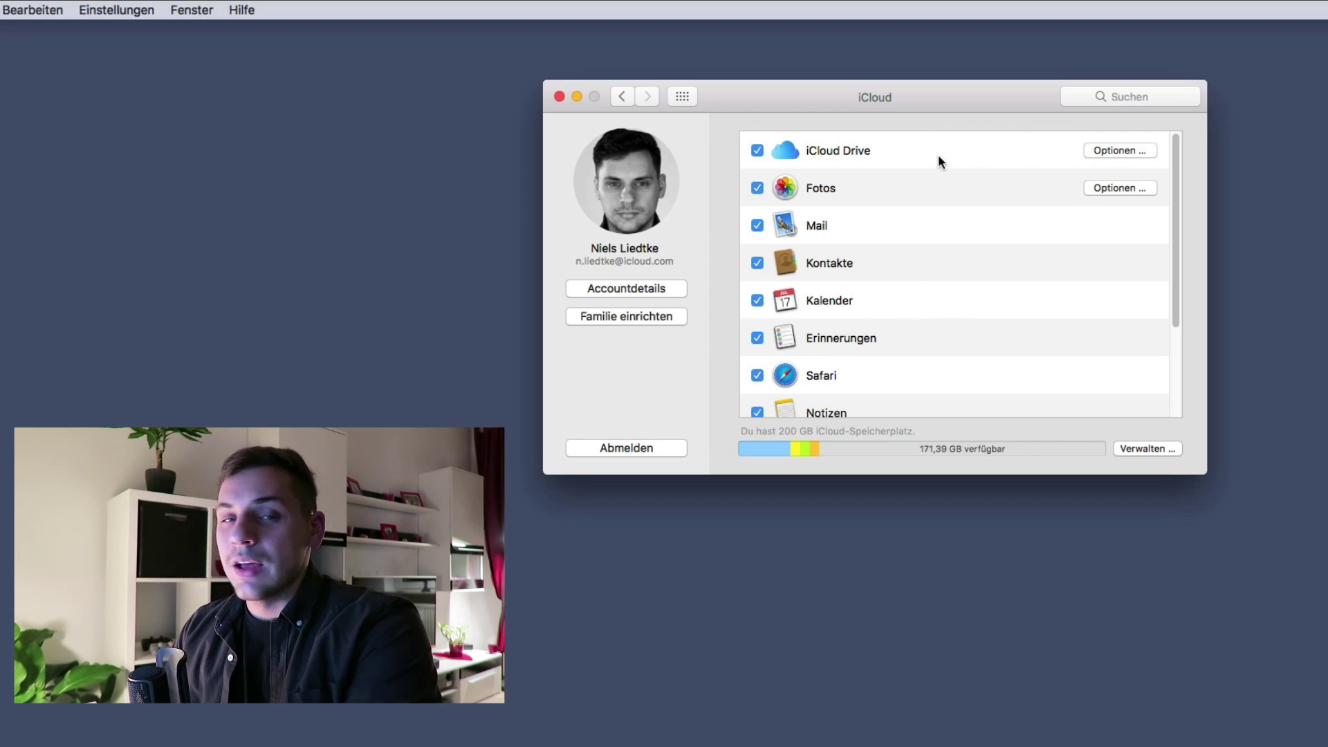
- Examine the iCloud Drive options with their list of document-storing apps, and the Fotos options, closing each dialog
left_click(1115, 150)
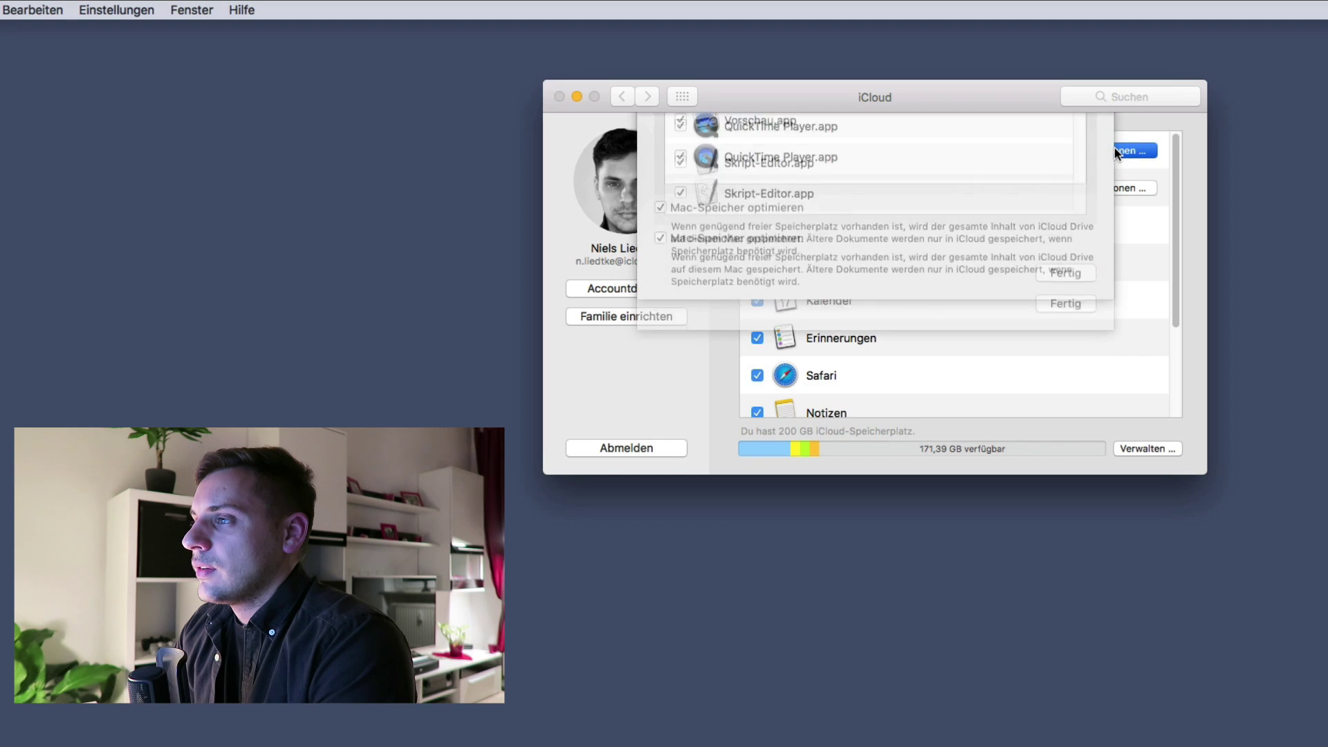
scroll(864, 332, "down", 3)
scroll(870, 344, "down", 5)
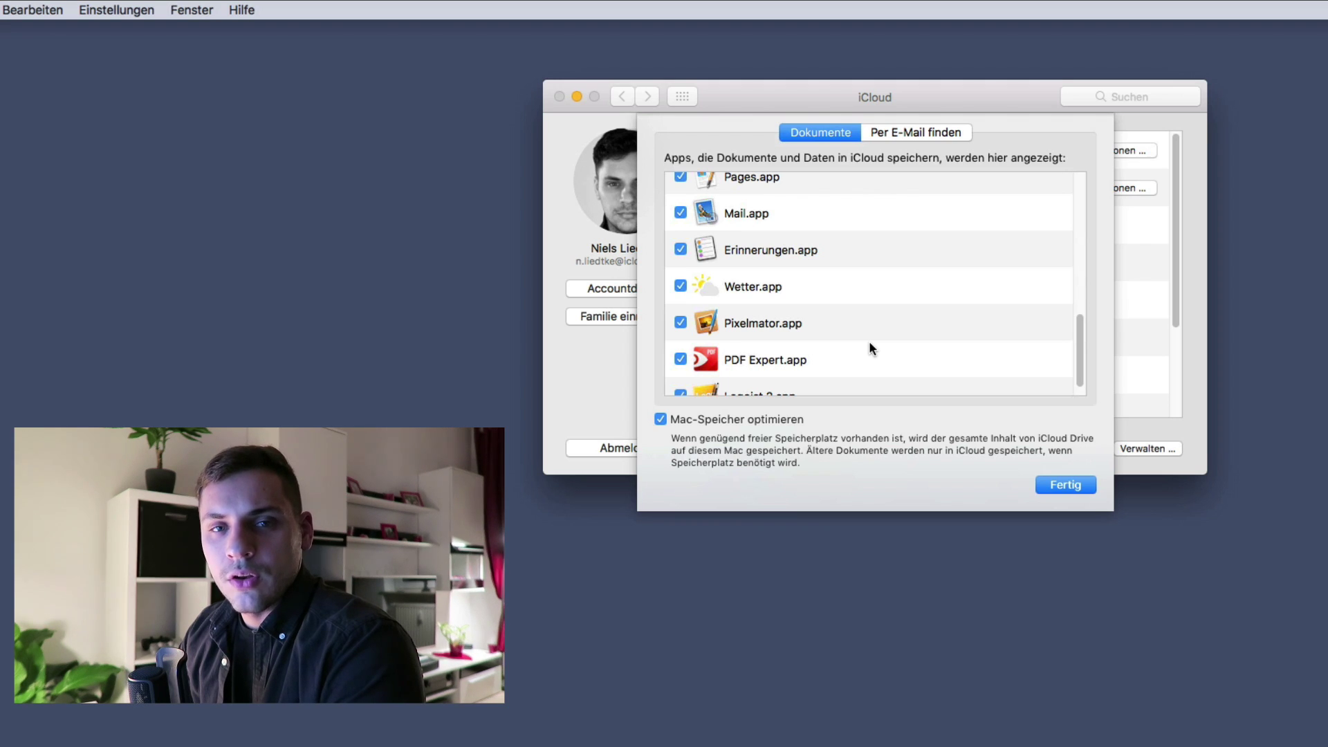
scroll(869, 341, "down", 1)
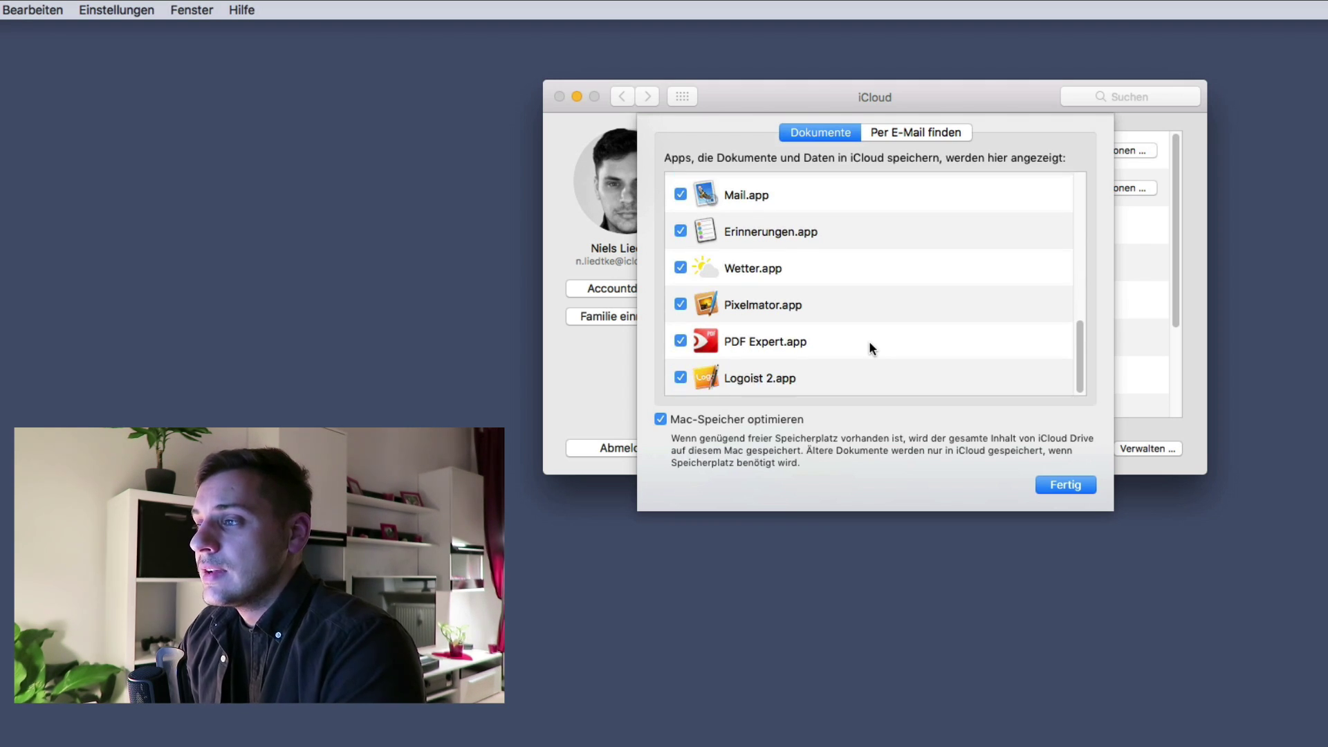
scroll(761, 242, "up", 10)
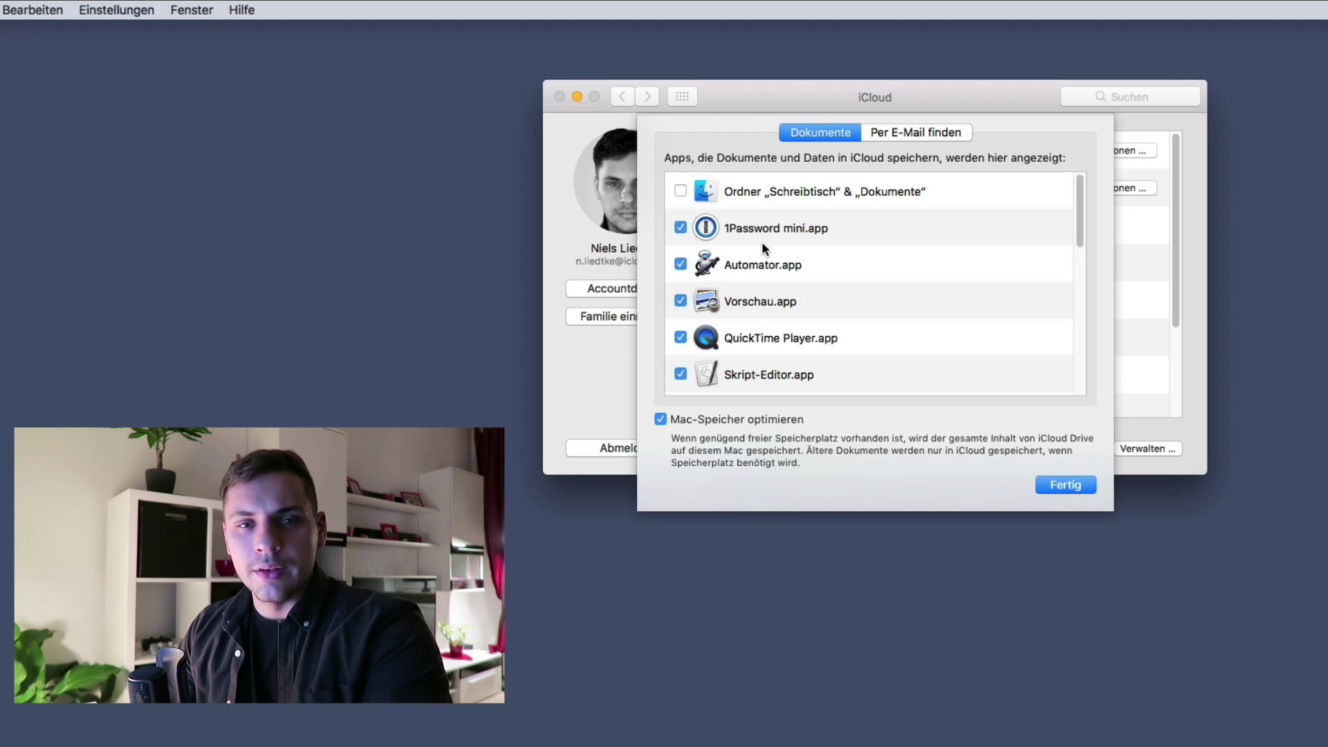
left_click(1069, 486)
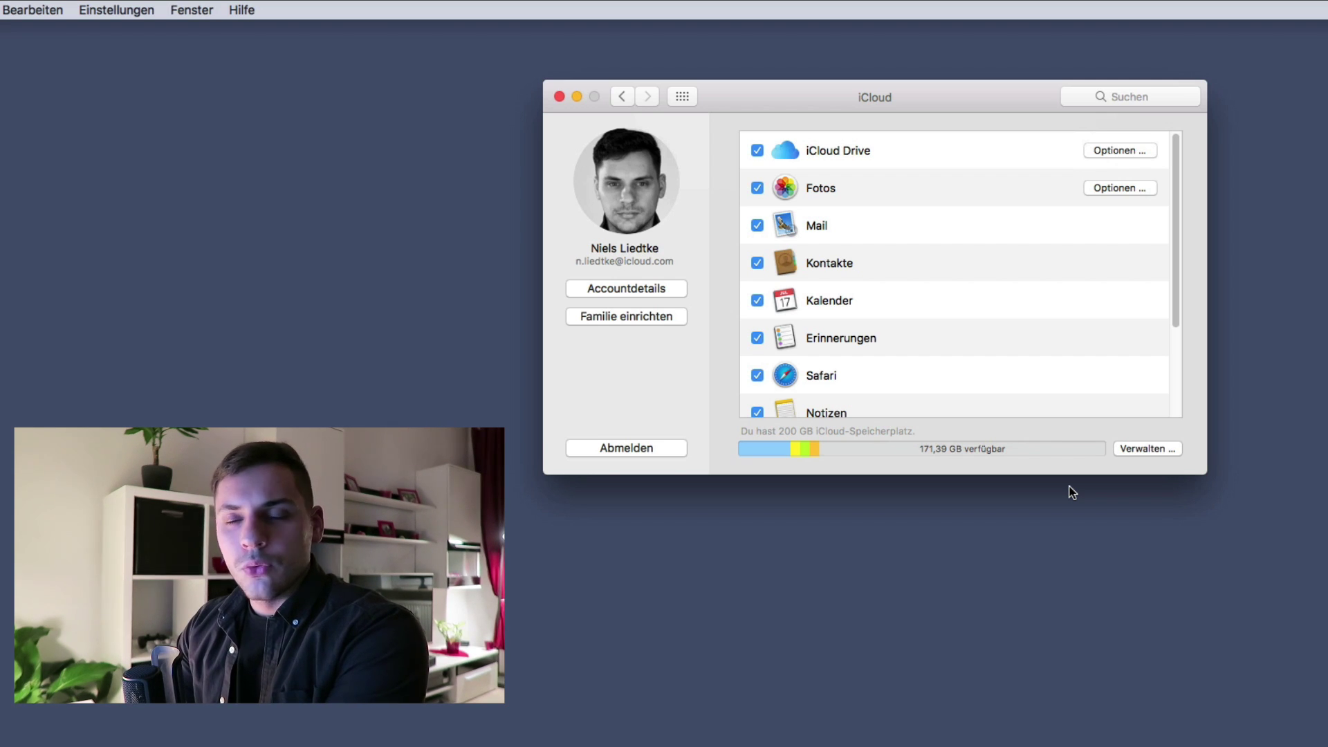
left_click(1115, 191)
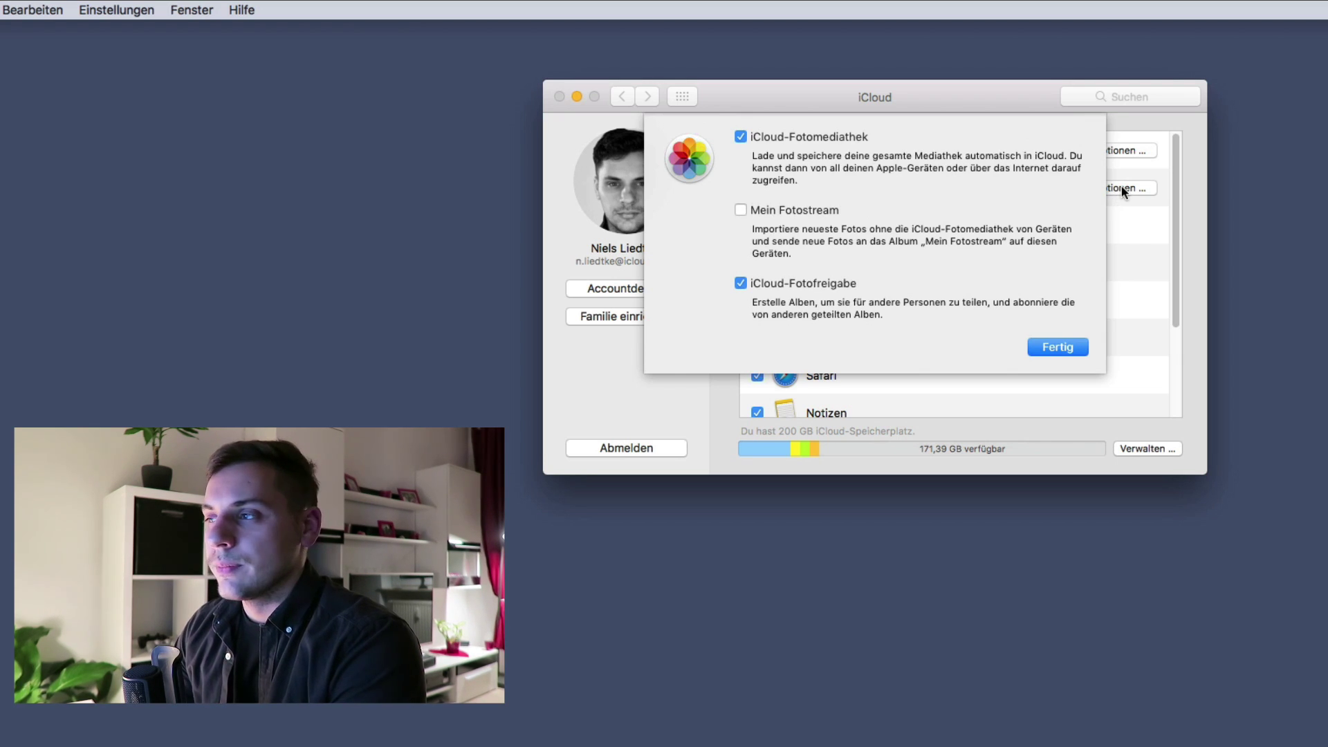
left_click(1077, 340)
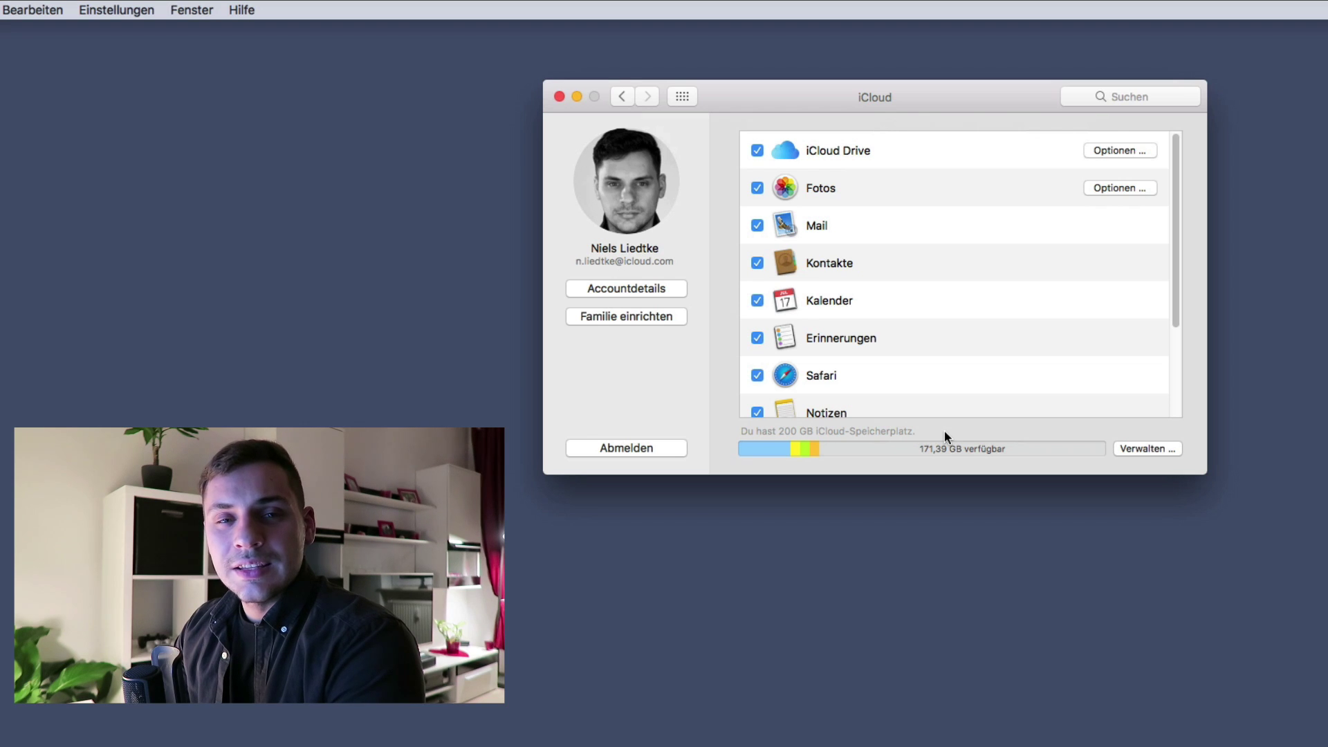
- Check the available iCloud storage and view the storage plan upgrades, closing the dialog without choosing a plan
mouse_move(901, 454)
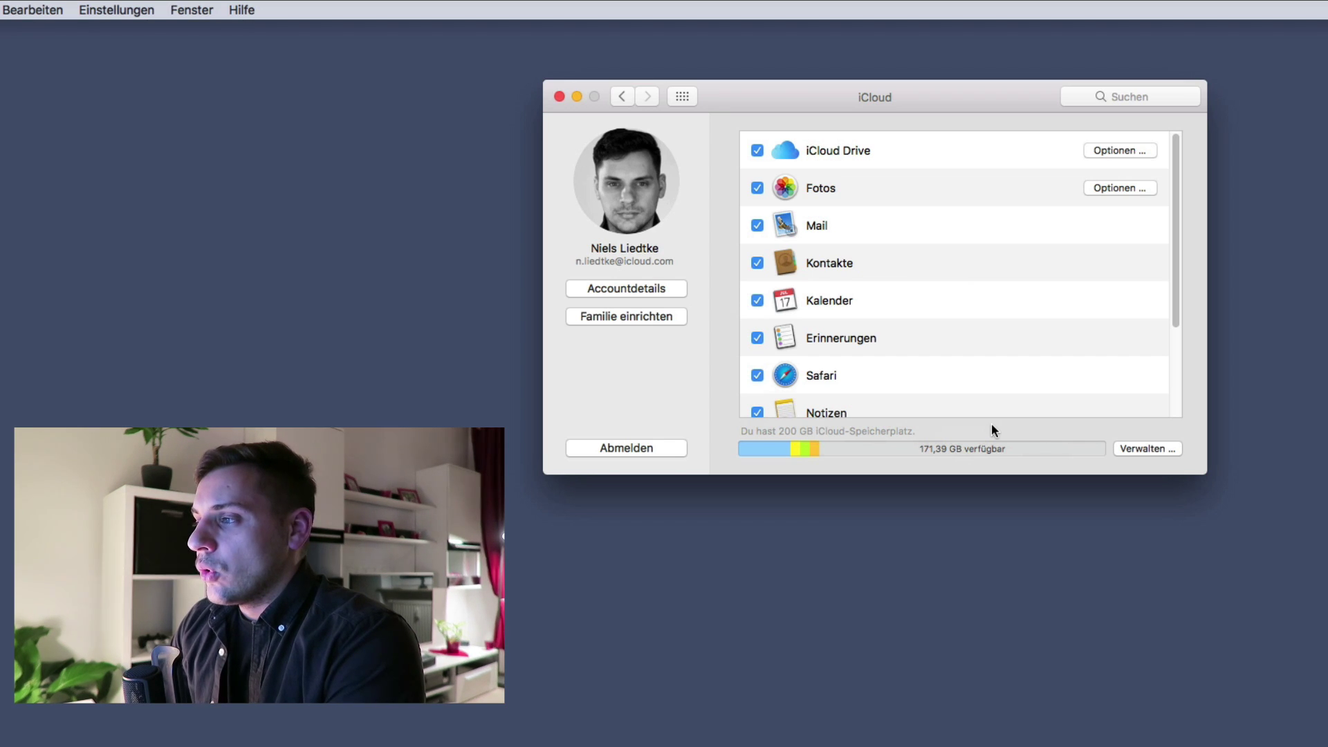
mouse_move(983, 449)
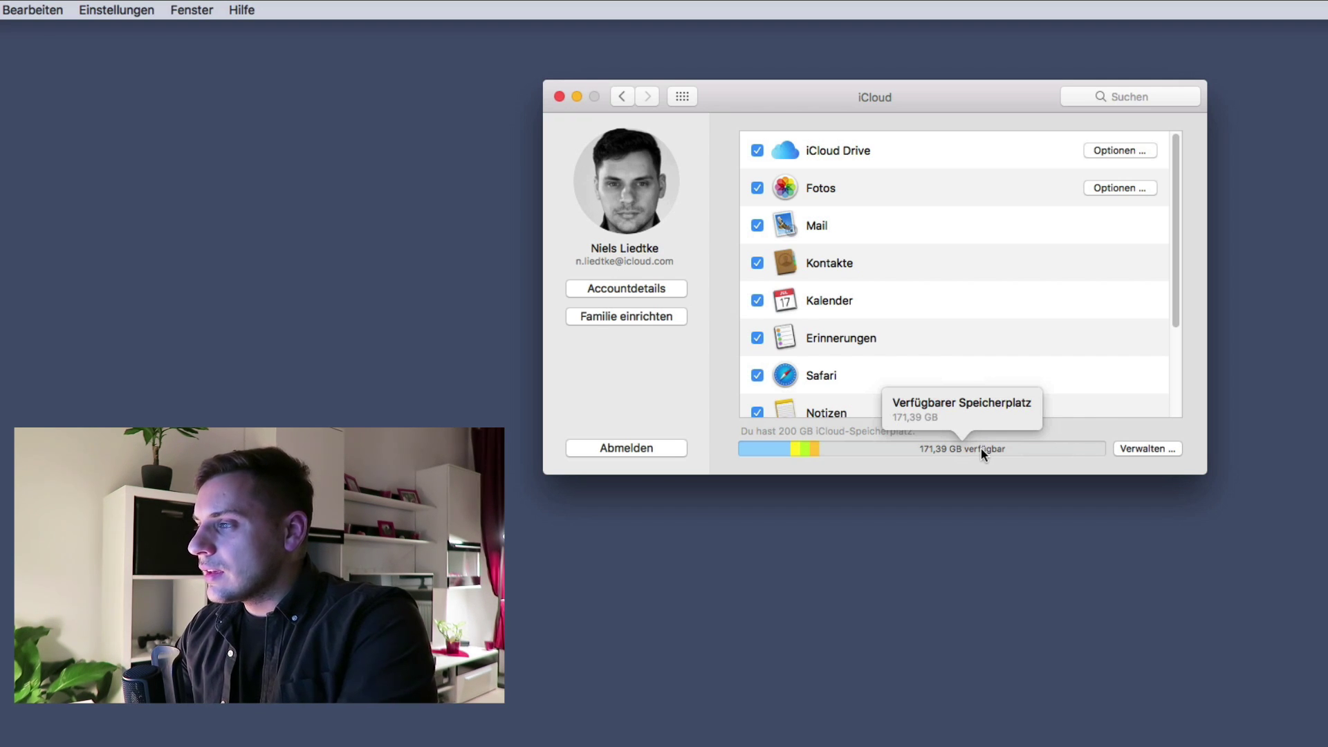
left_click(1146, 448)
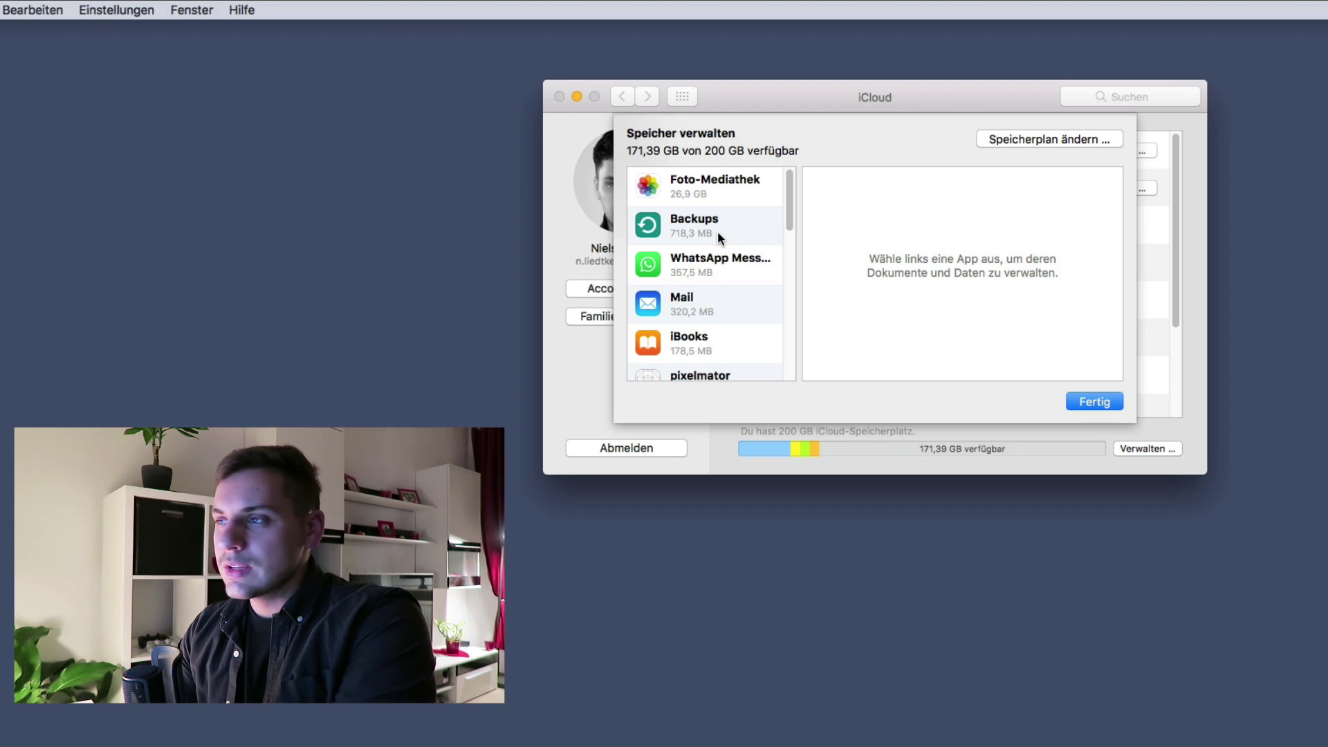
left_click(1018, 141)
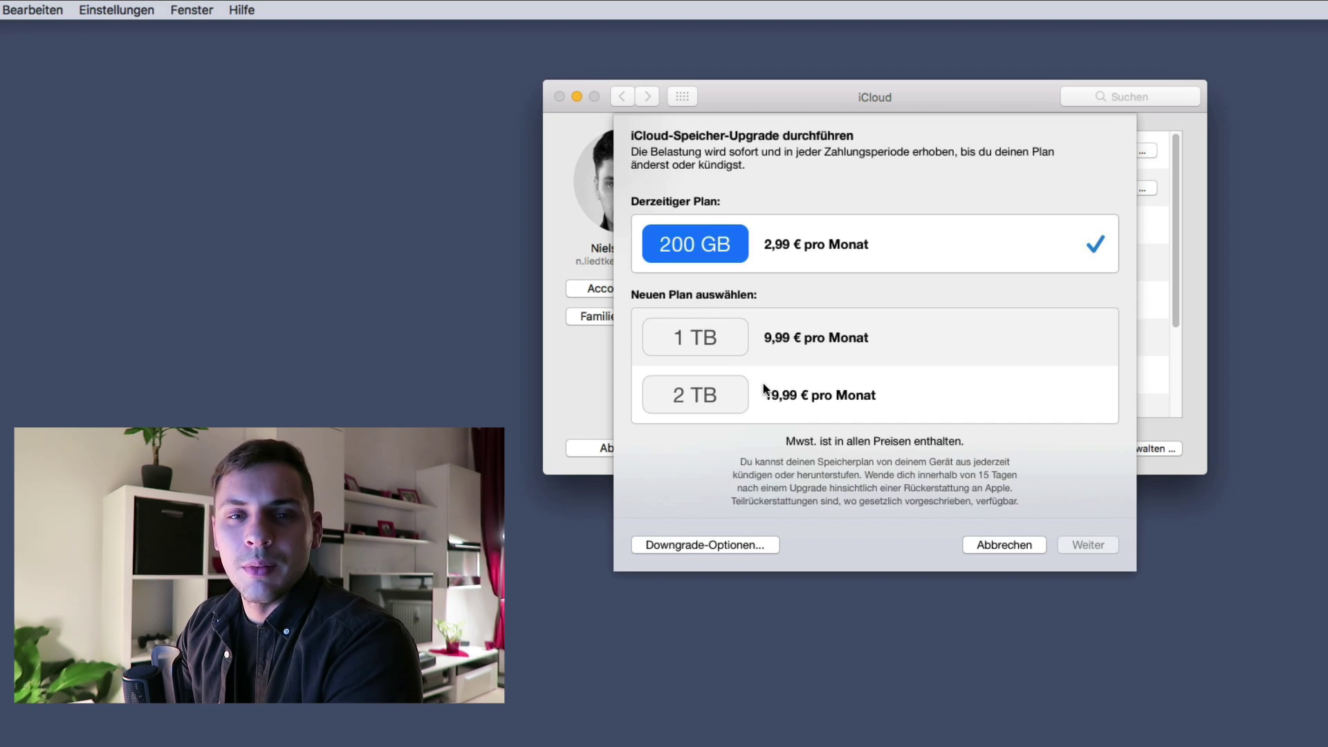
key("Escape")
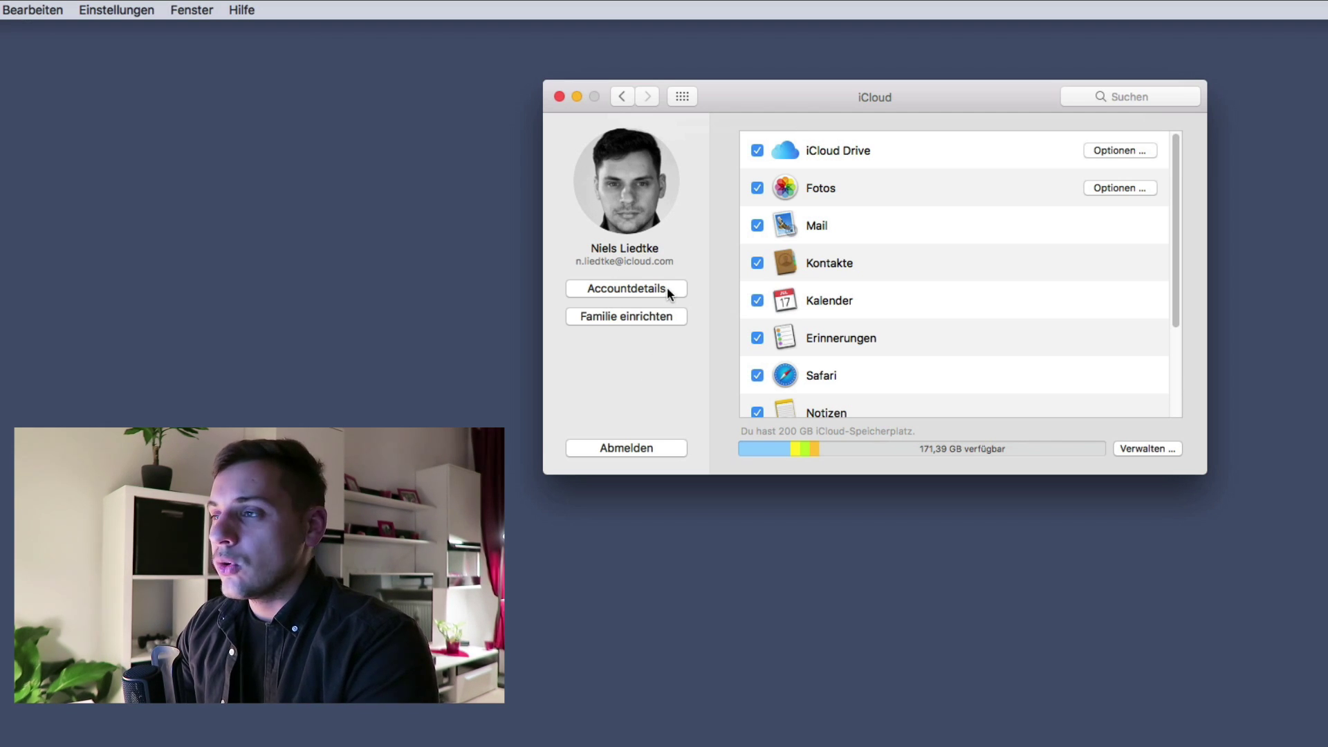
- Open the iCloud account details, entering the Apple ID password to unlock them
mouse_move(615, 206)
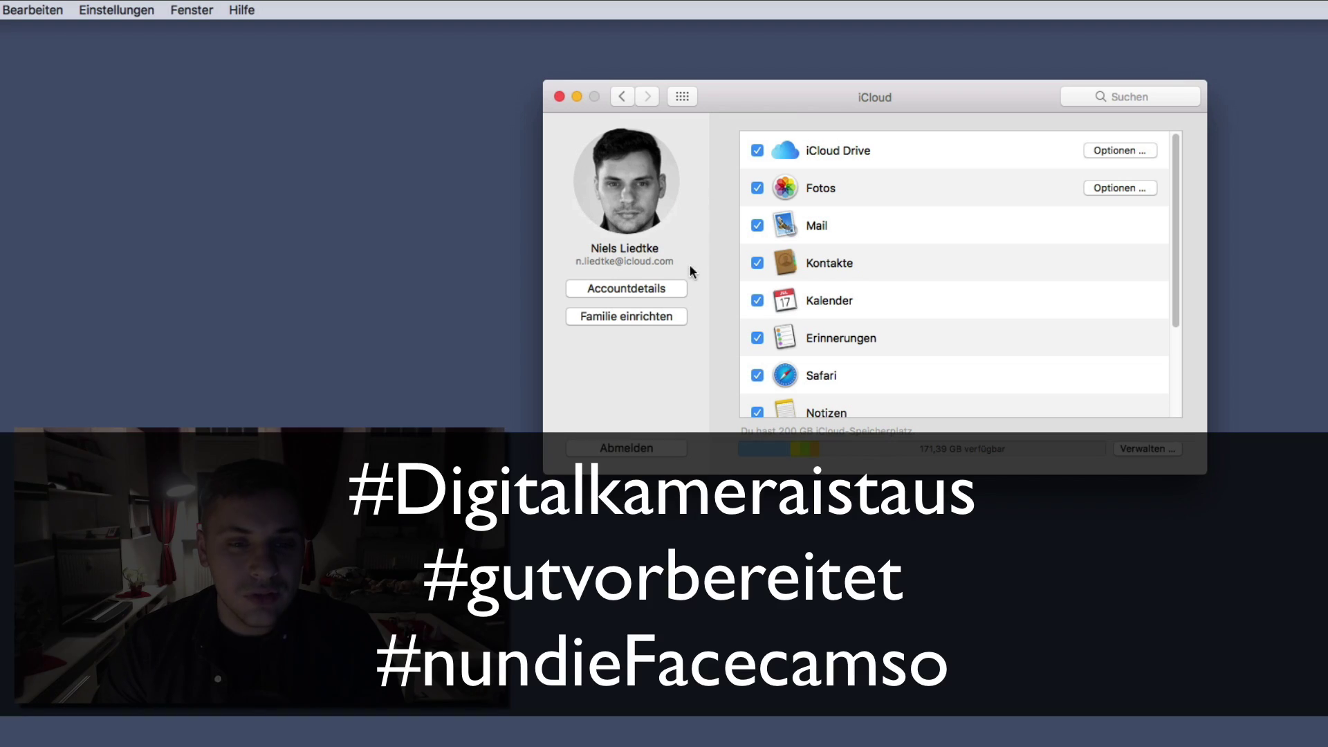
left_click(670, 285)
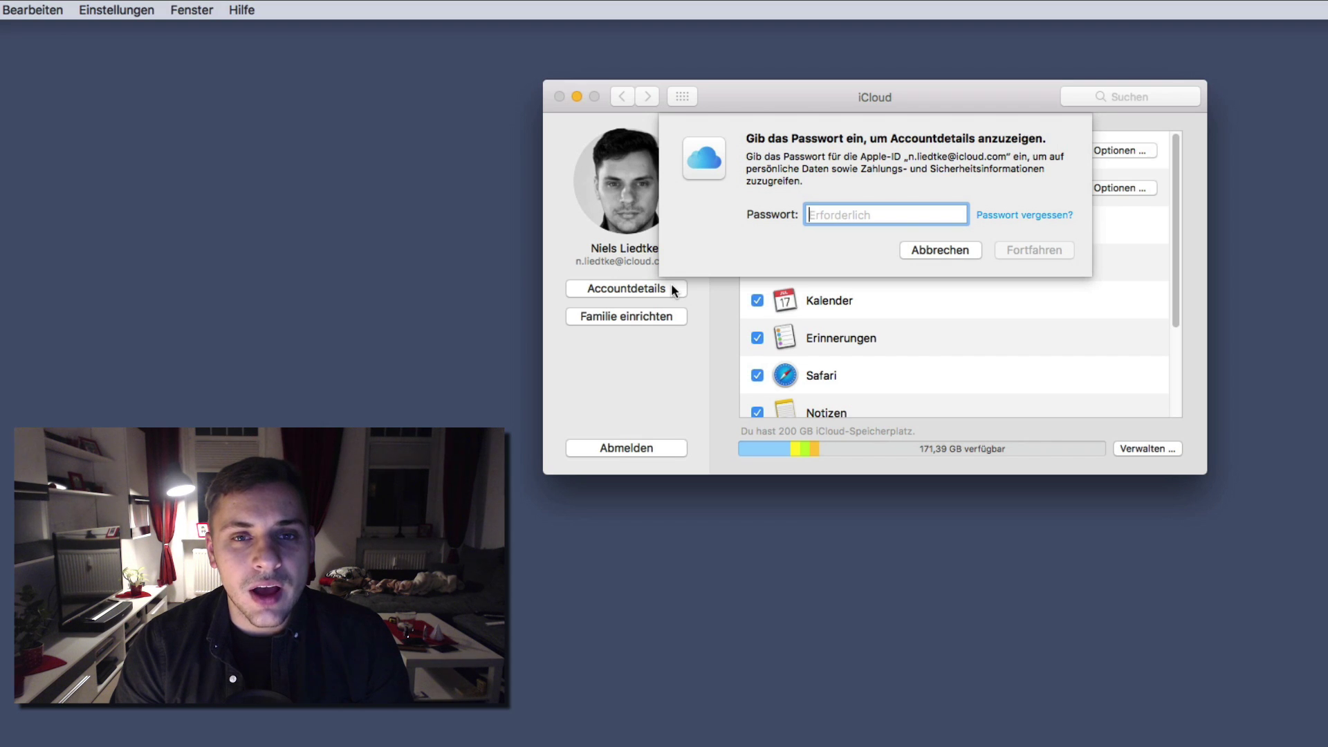
type("•••")
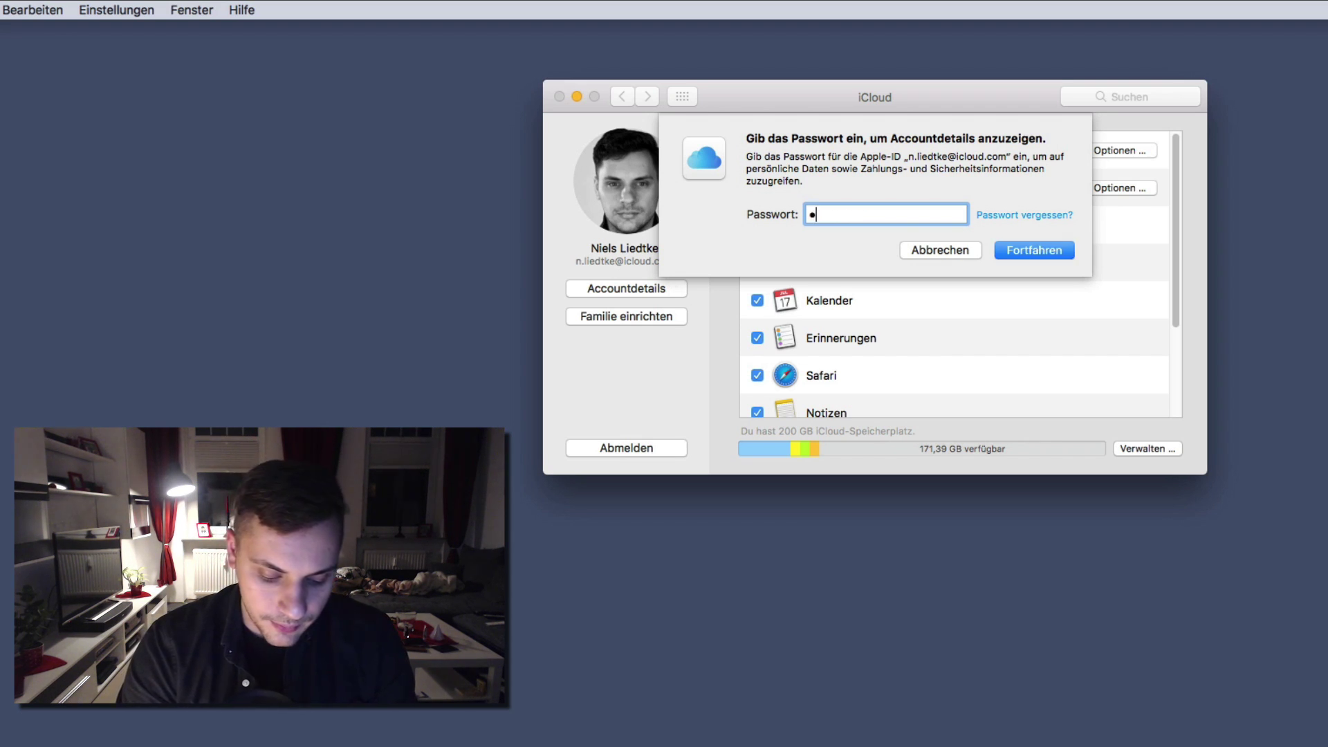
type("••••••••")
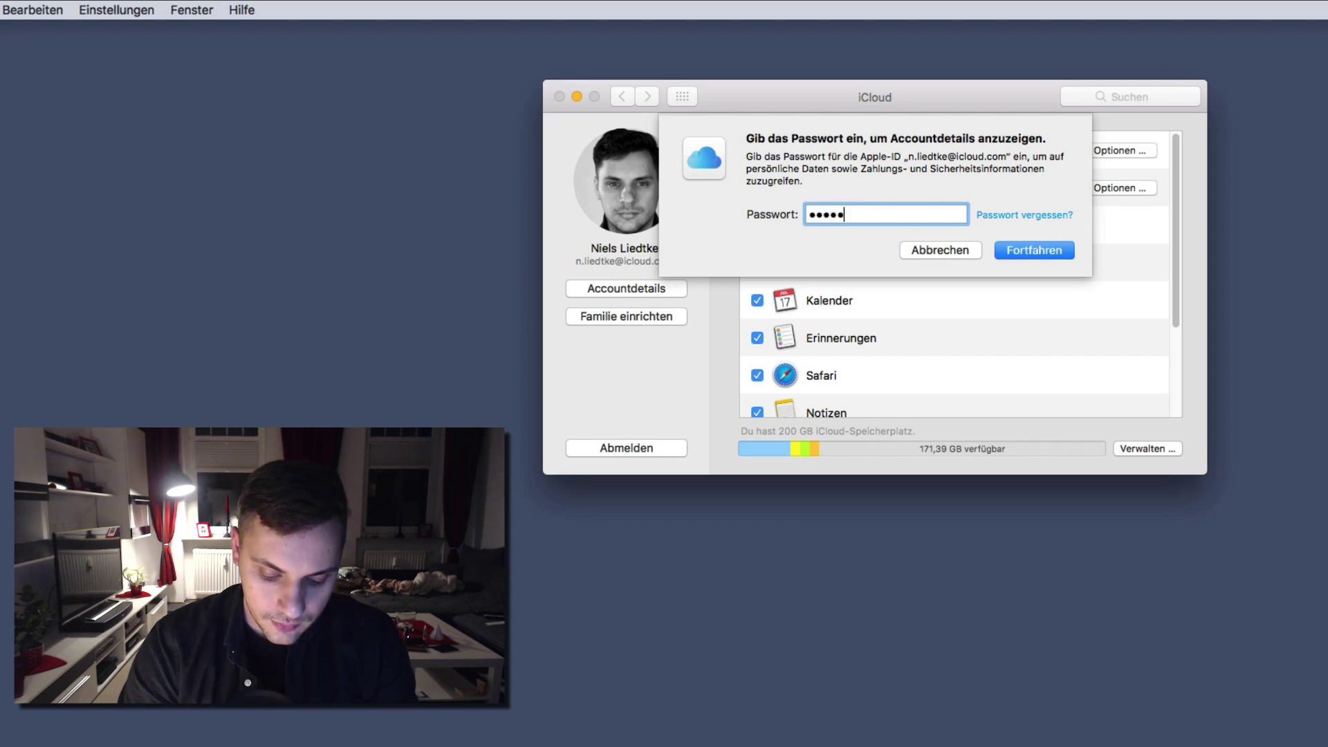
key("Return")
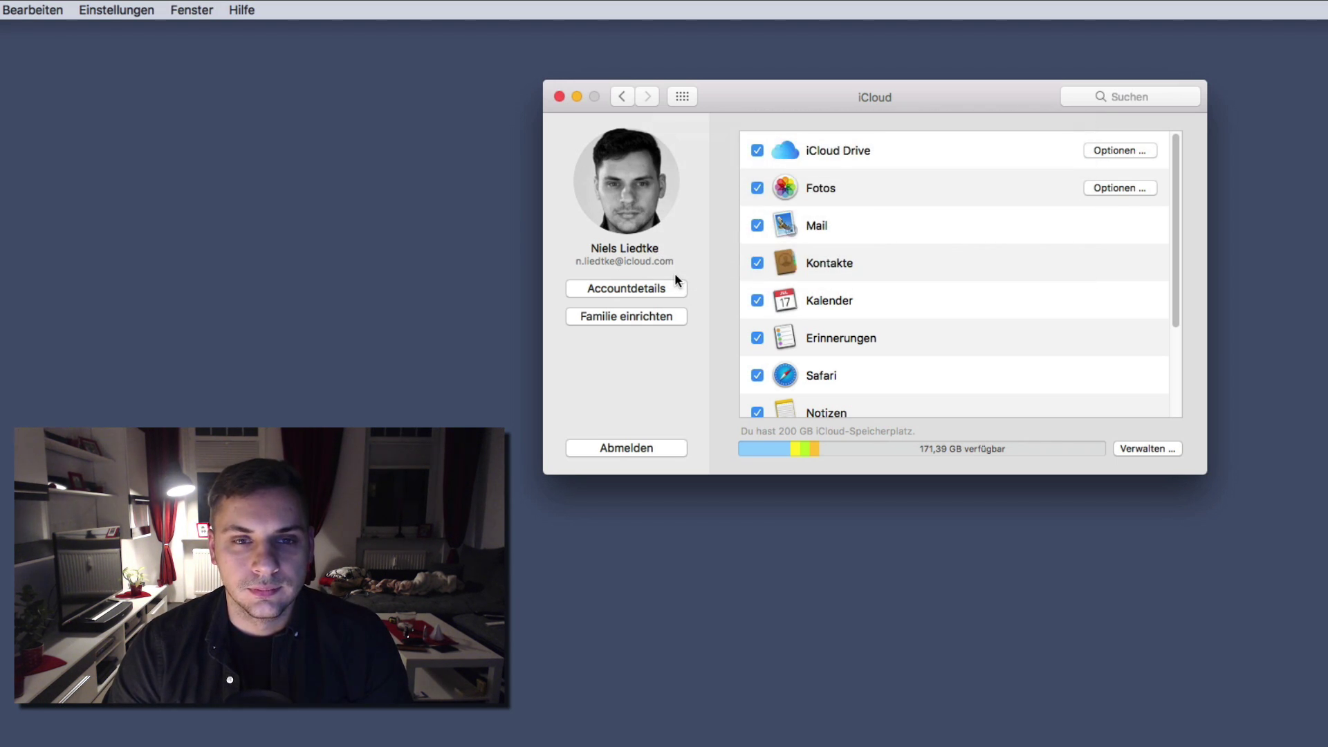
left_click(675, 279)
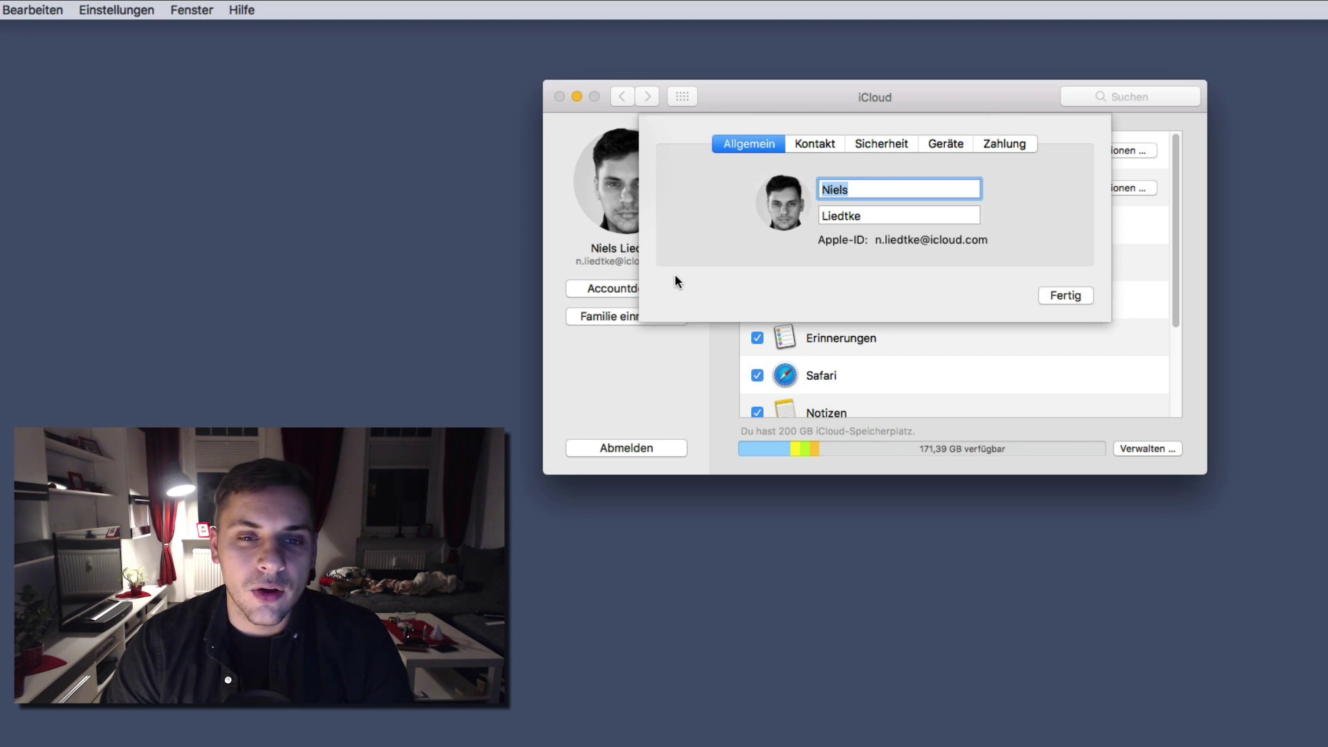
- Review the account's general, contact, security, device and payment details, and close the account details
mouse_move(797, 201)
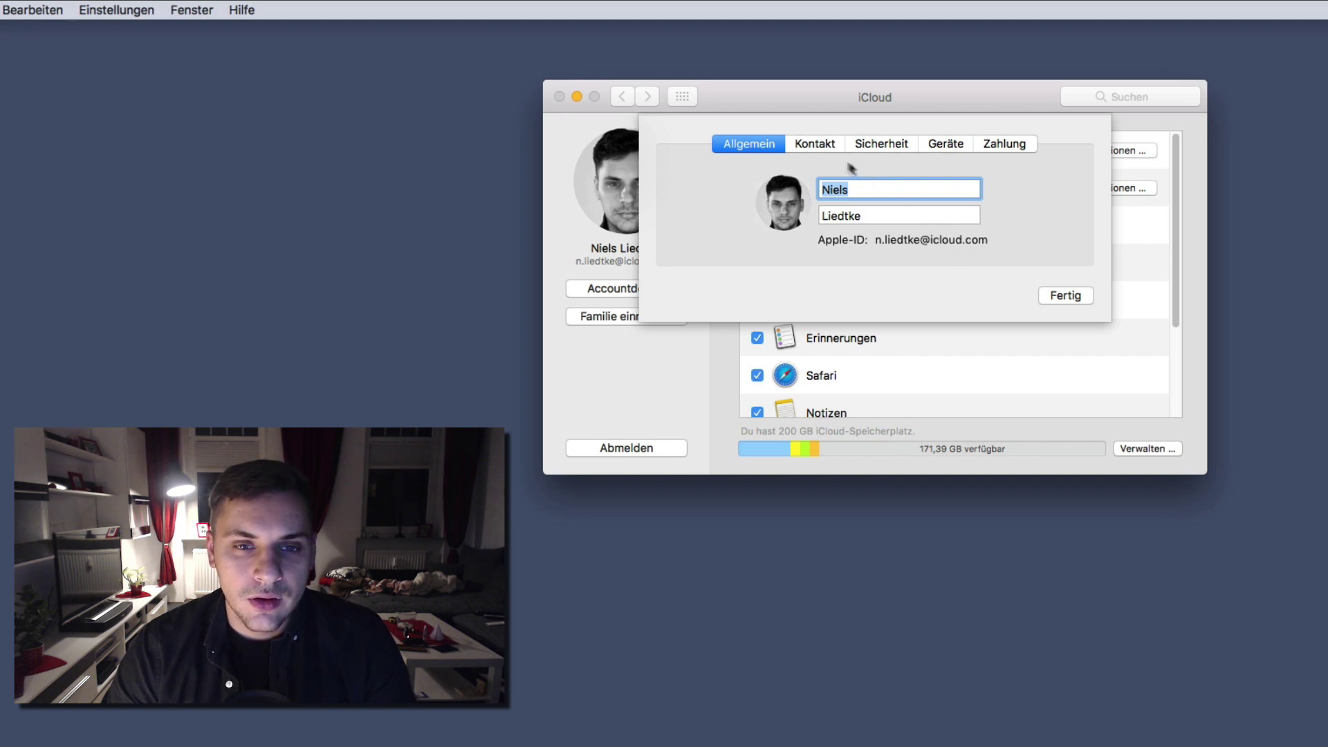
left_click(824, 144)
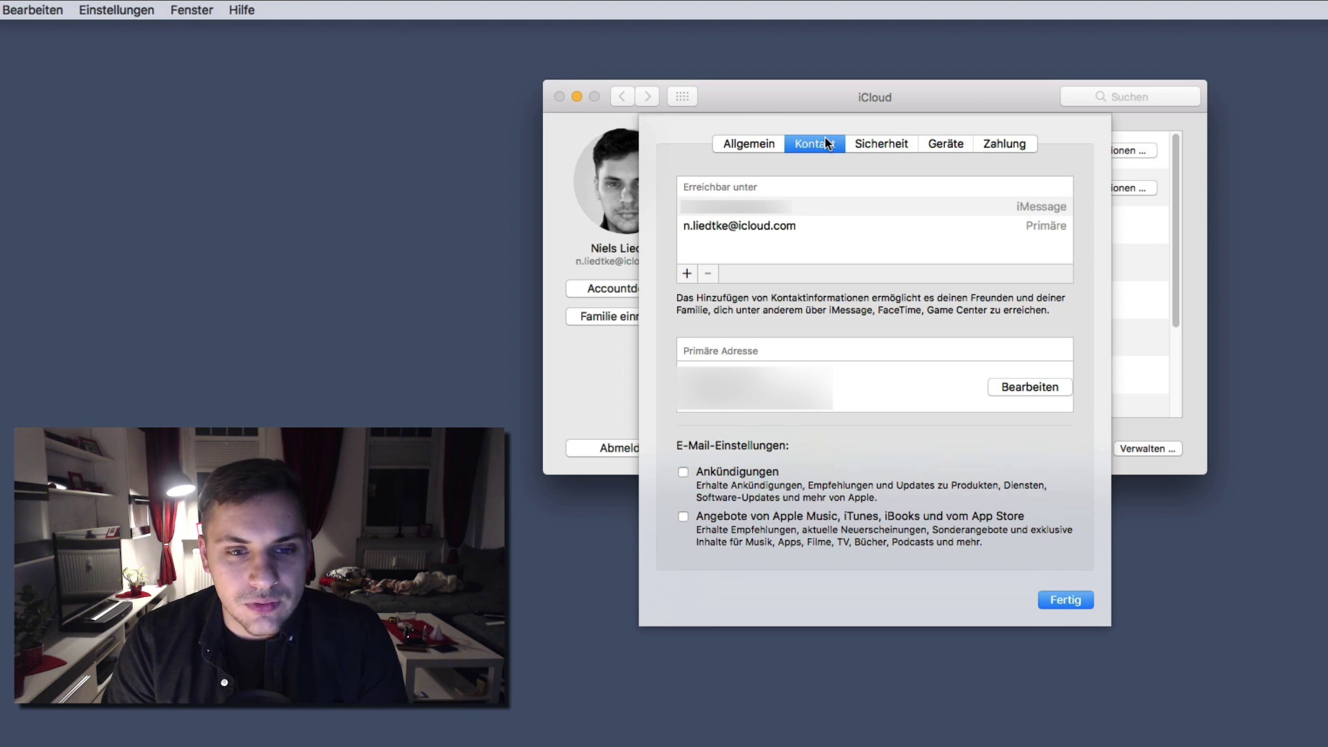
left_click(788, 203)
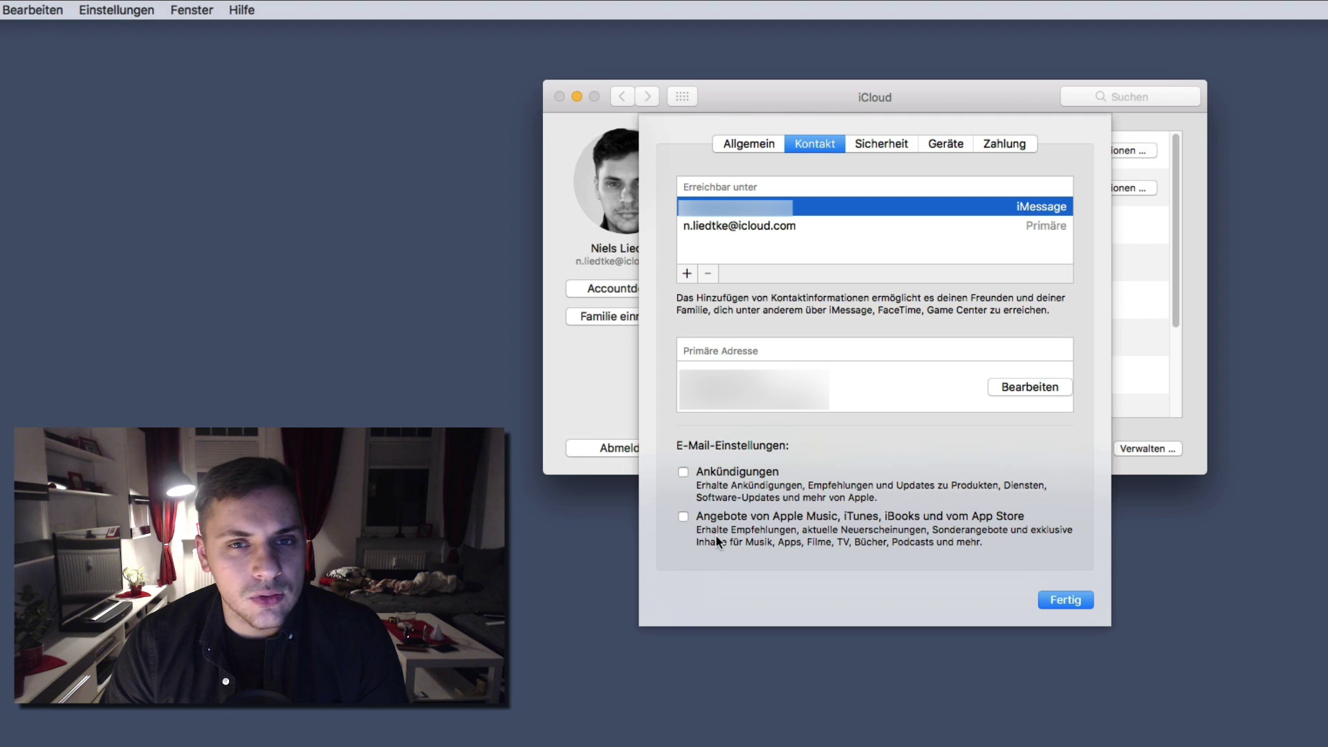
left_click(892, 143)
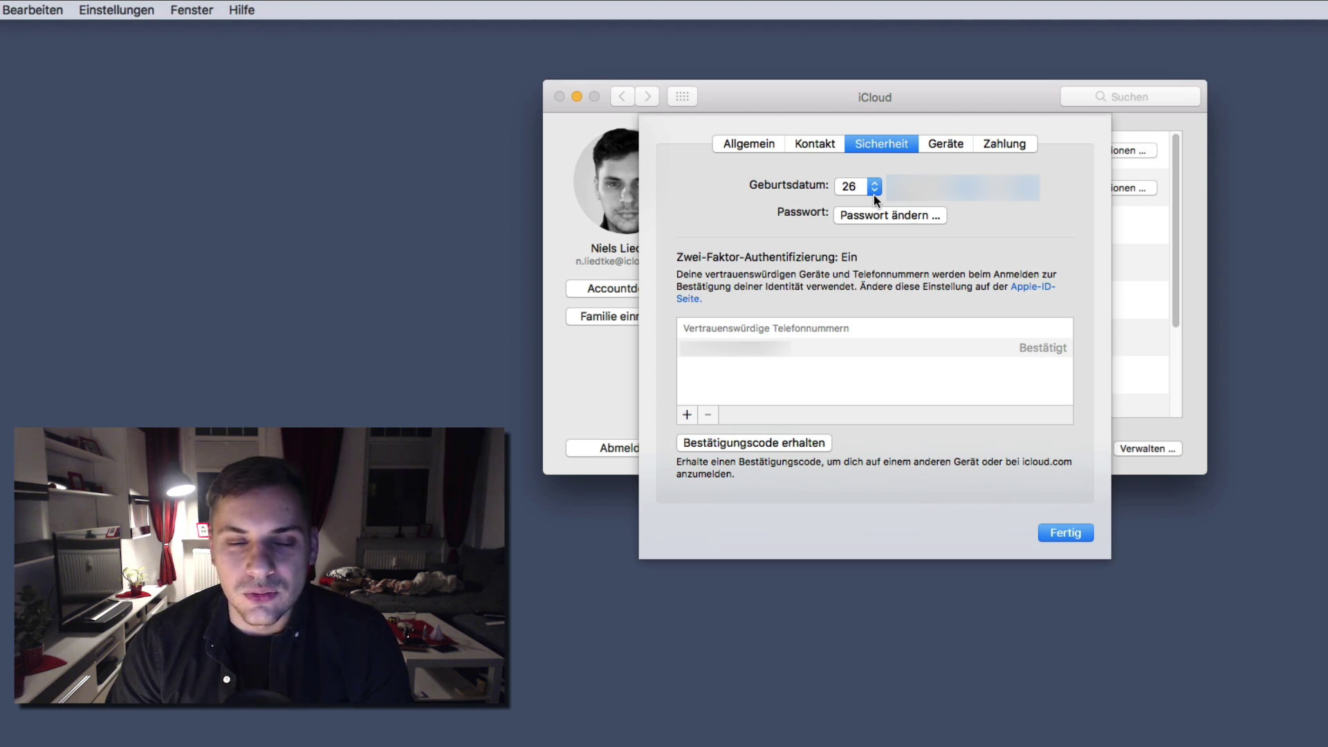
left_click(953, 147)
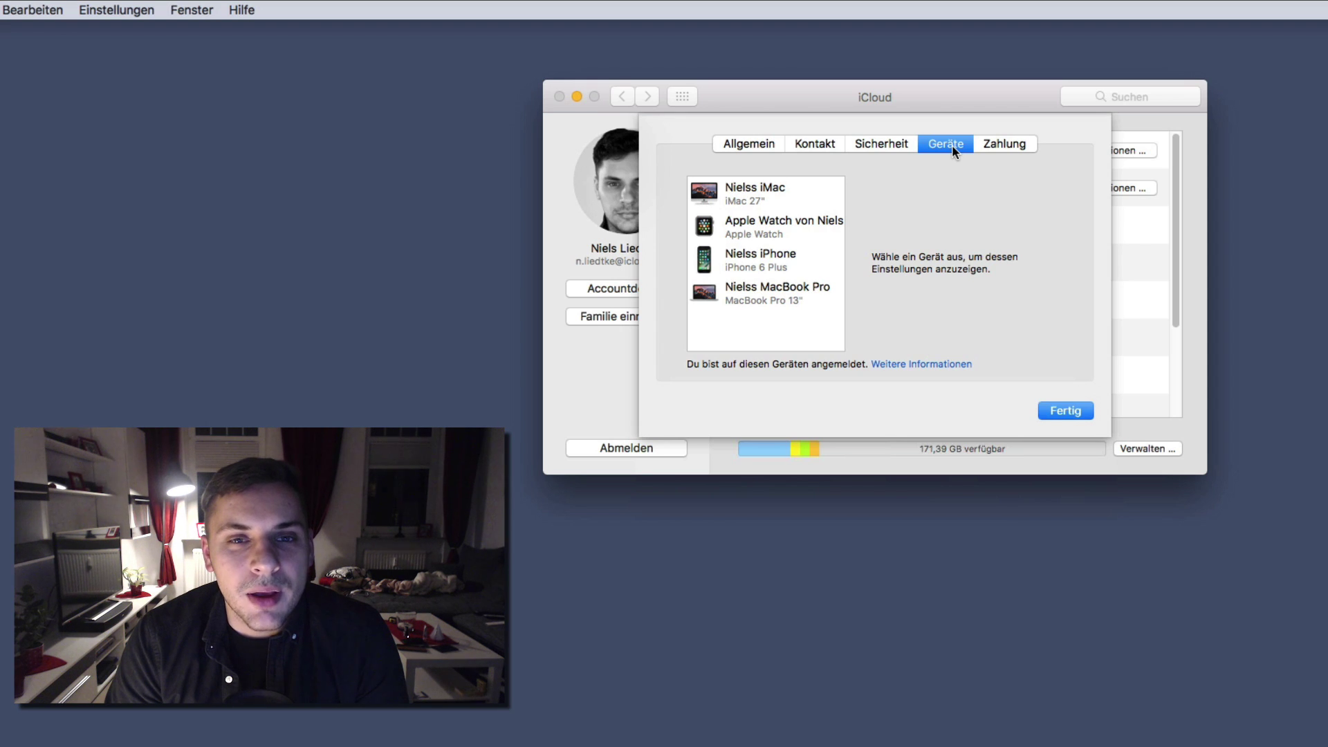
left_click(1004, 143)
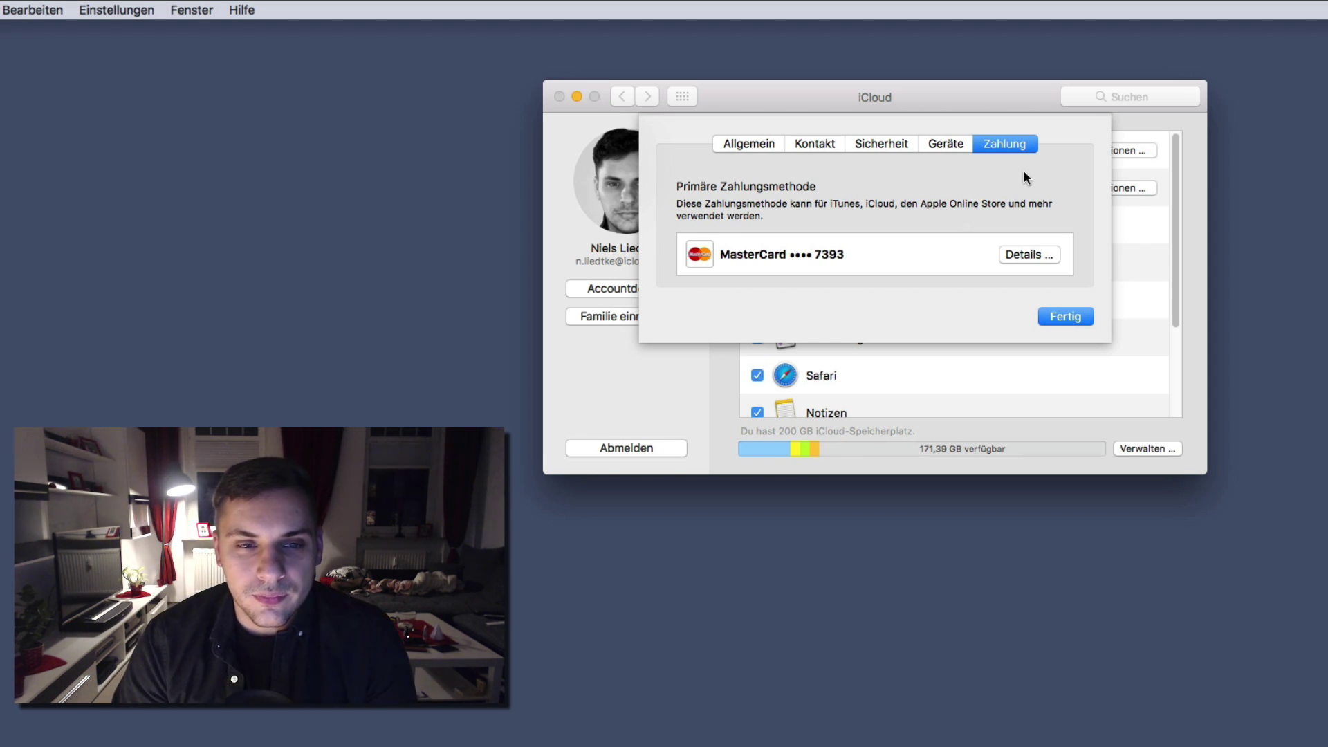
left_click(1065, 316)
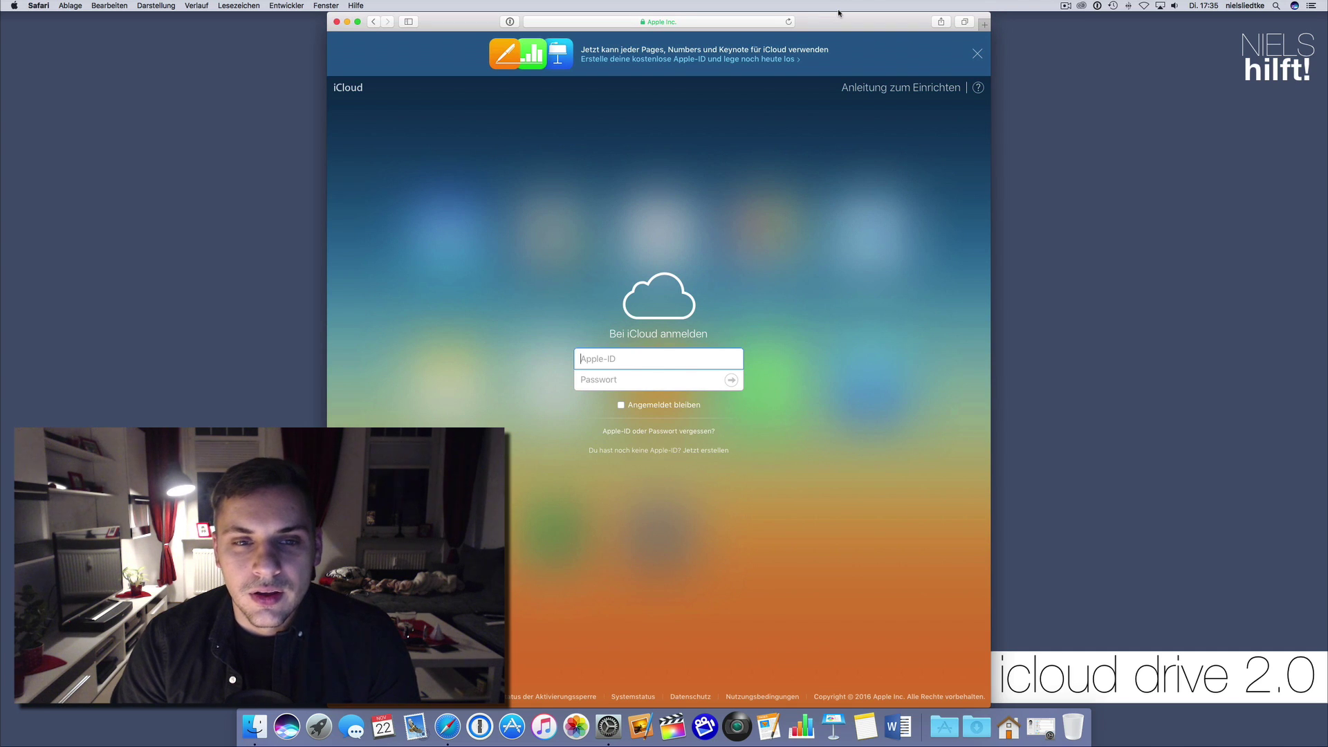
- Switch to Safari, sign in to icloud.com with the Apple ID and password, and open iCloud Drive
left_click(733, 22)
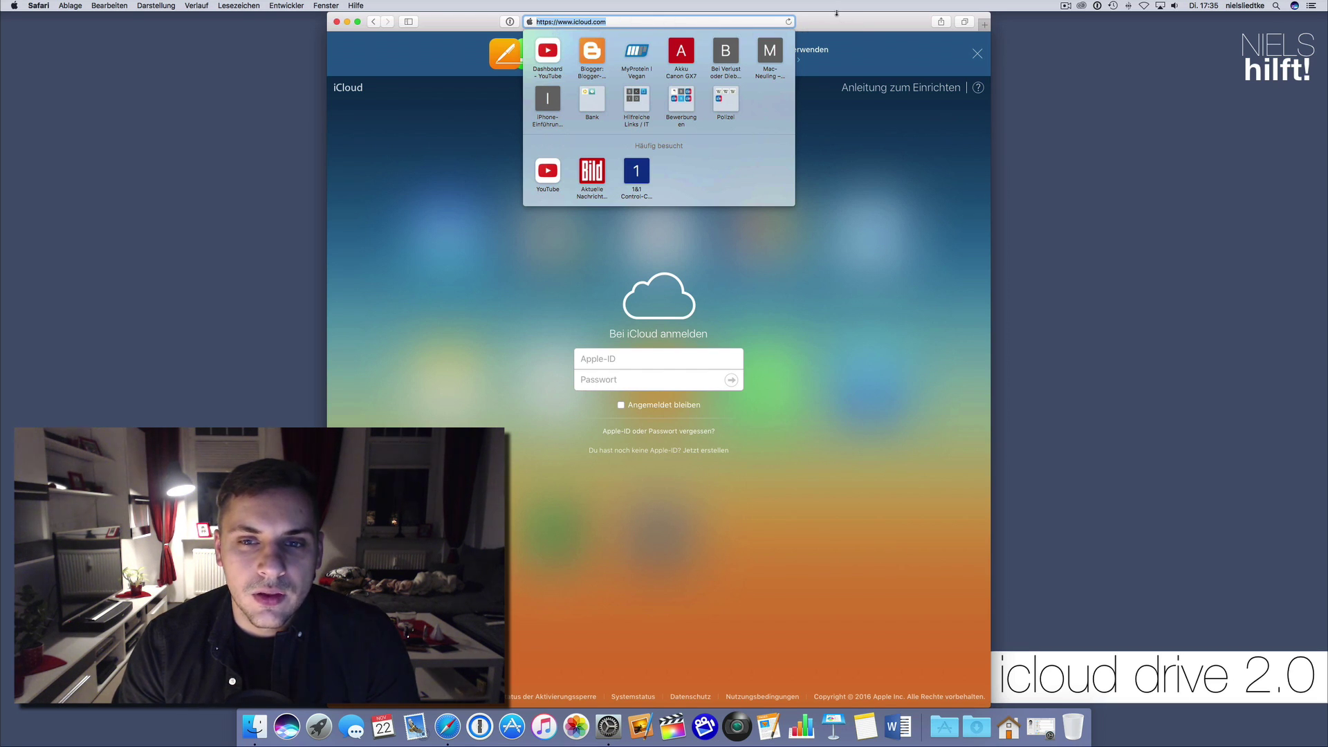
key("Escape")
left_click(677, 358)
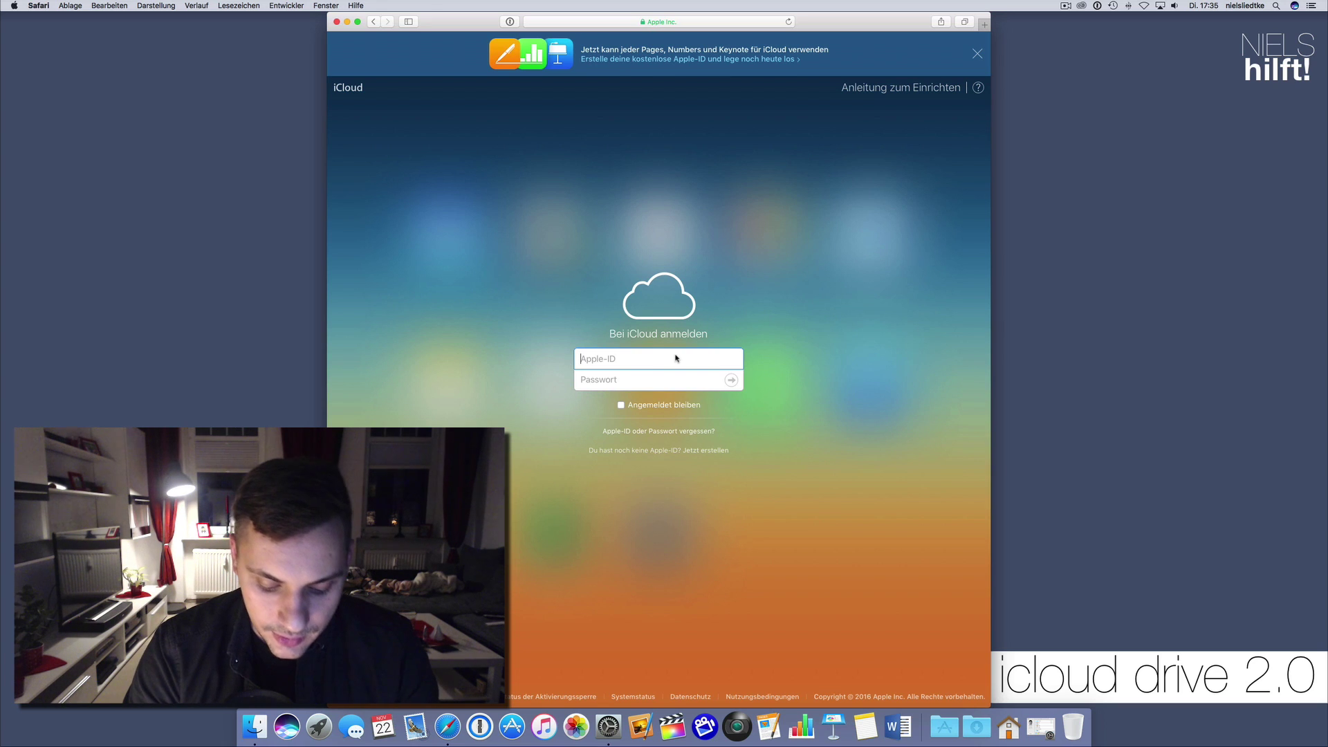
type("n")
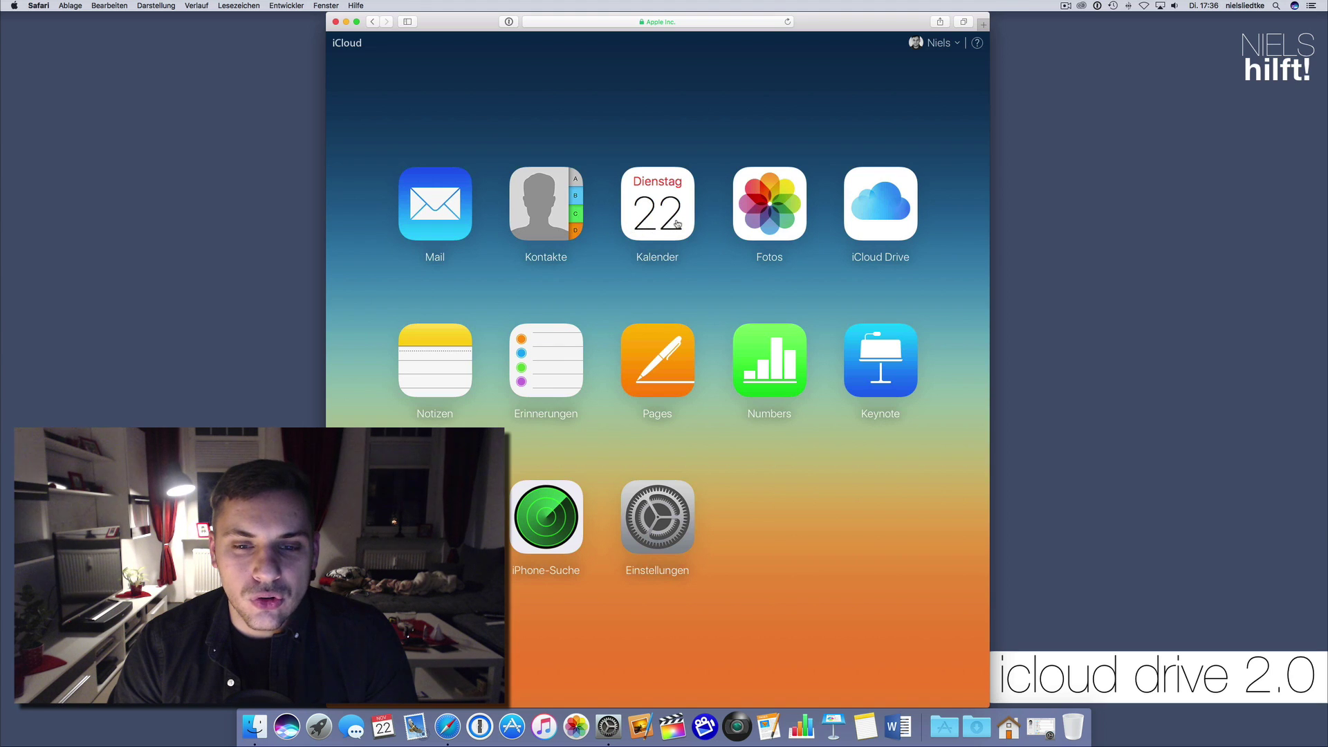
left_click(855, 202)
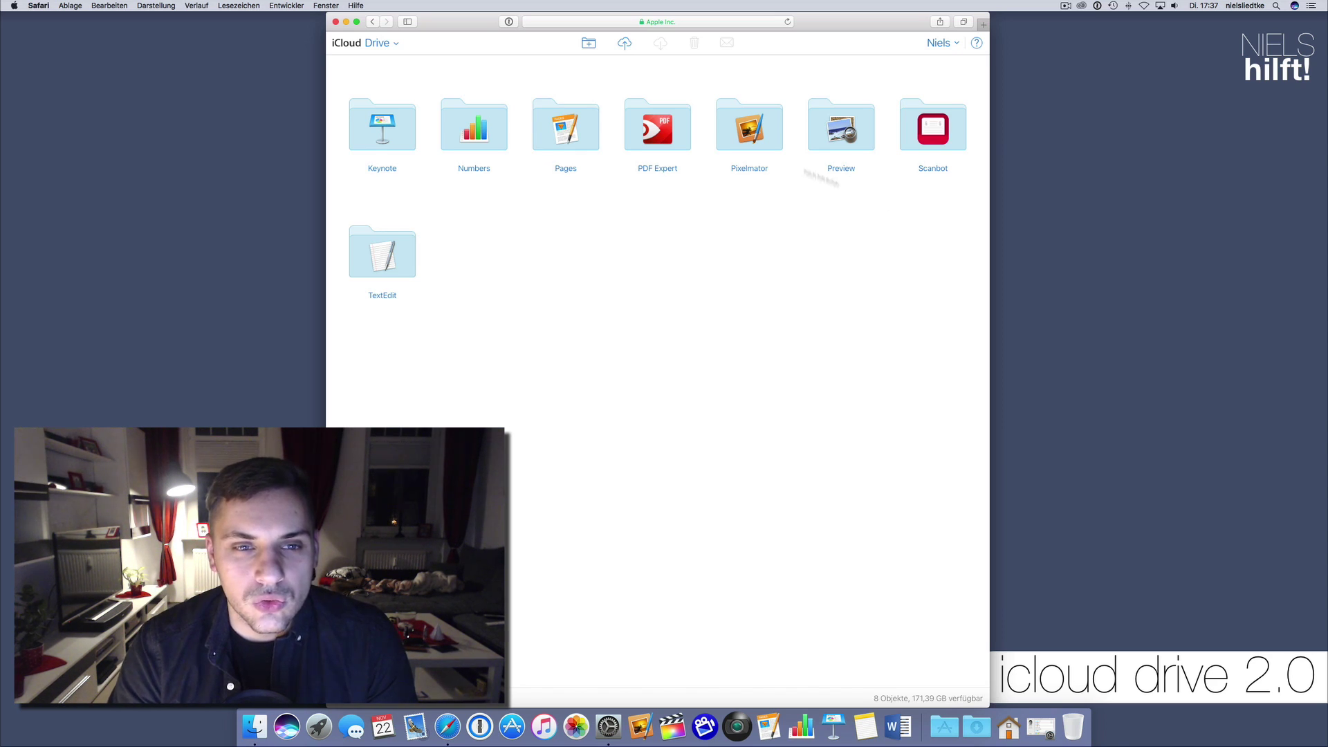
- Switch from iCloud Drive to the iPhone-Suche web app and view the list of all devices
left_click(391, 46)
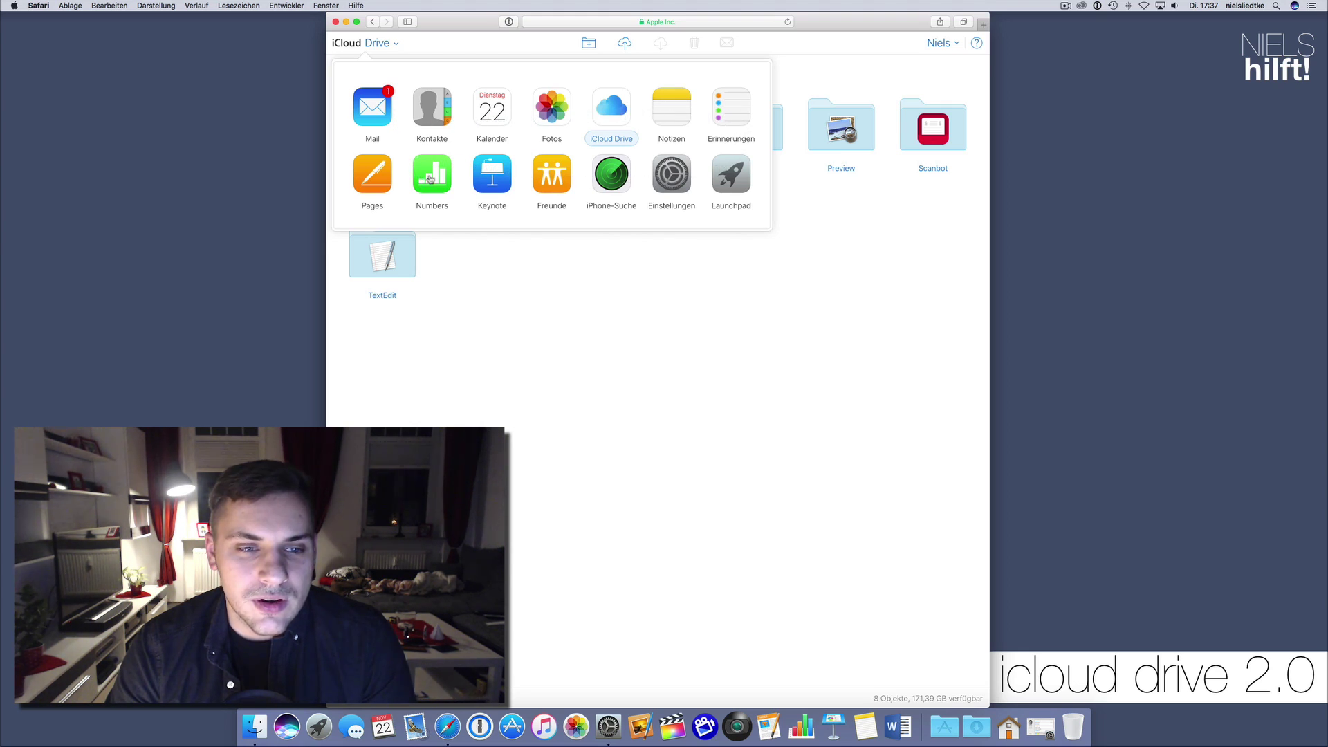
left_click(620, 177)
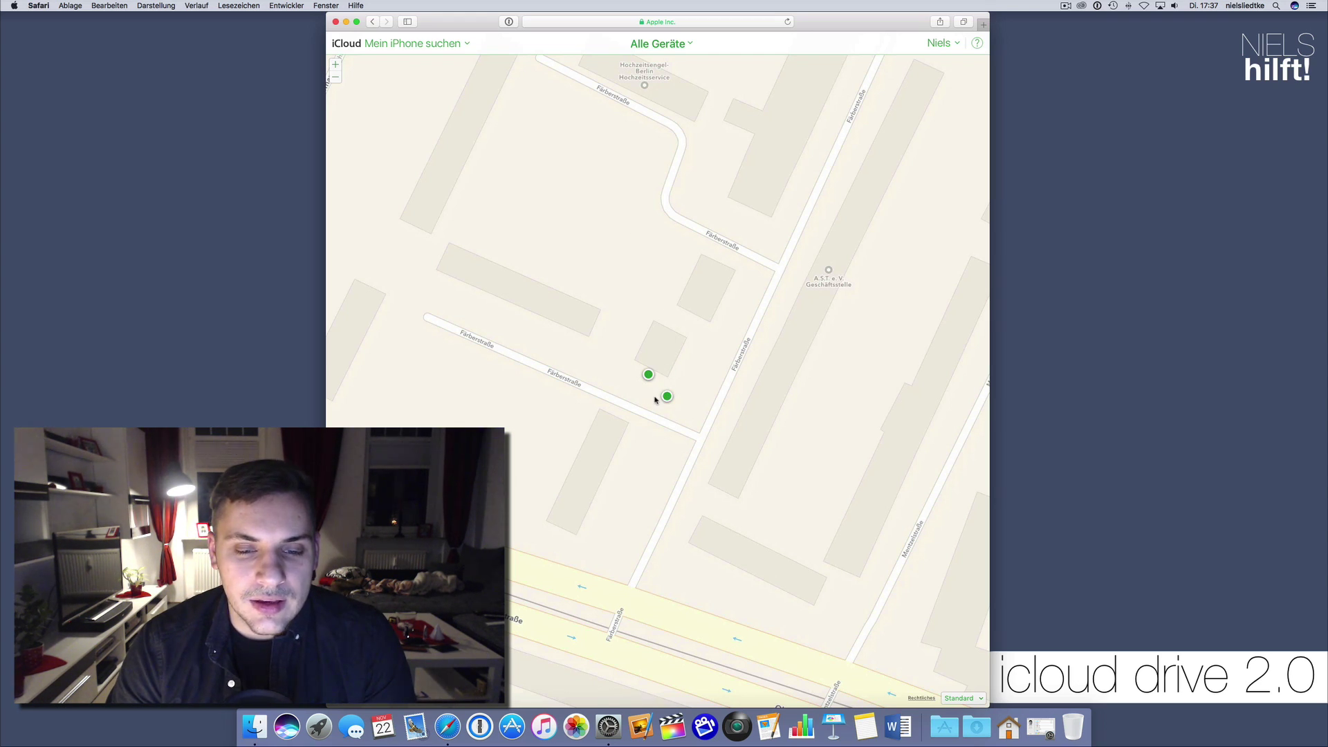
left_click(676, 43)
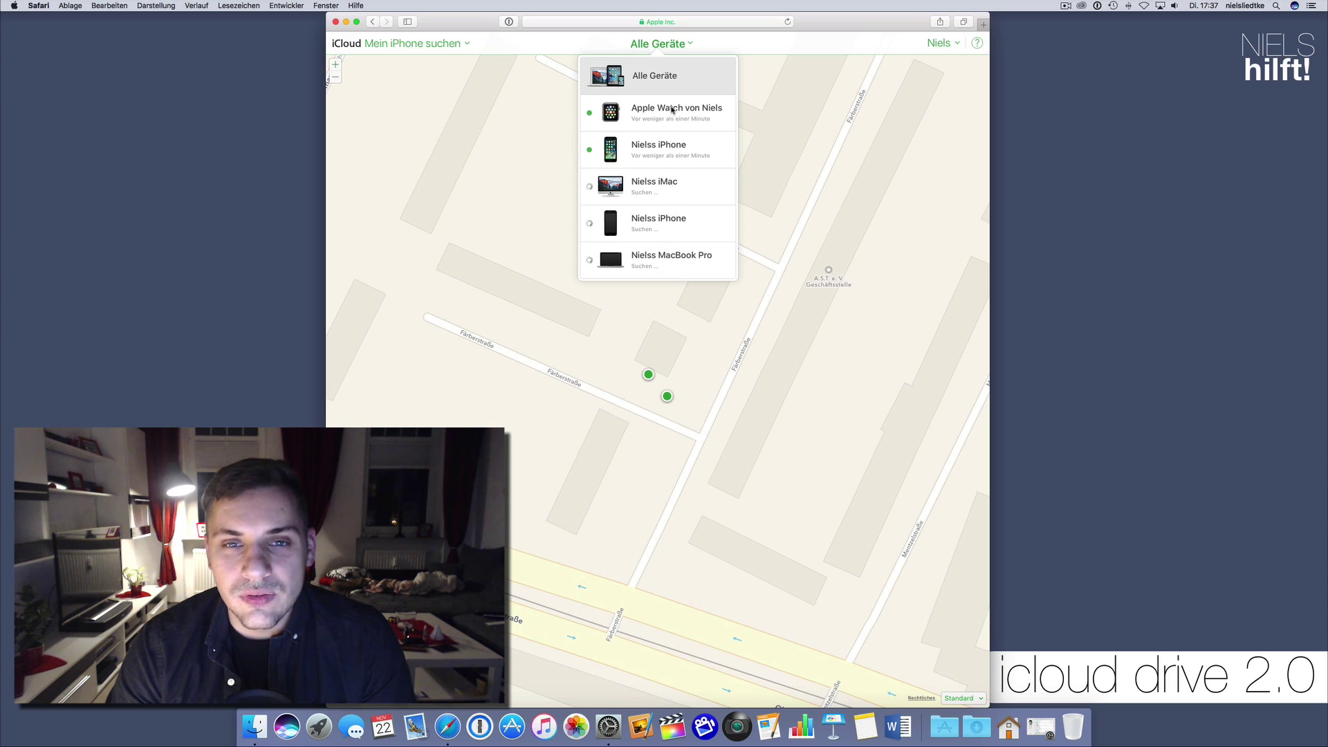
left_click(942, 46)
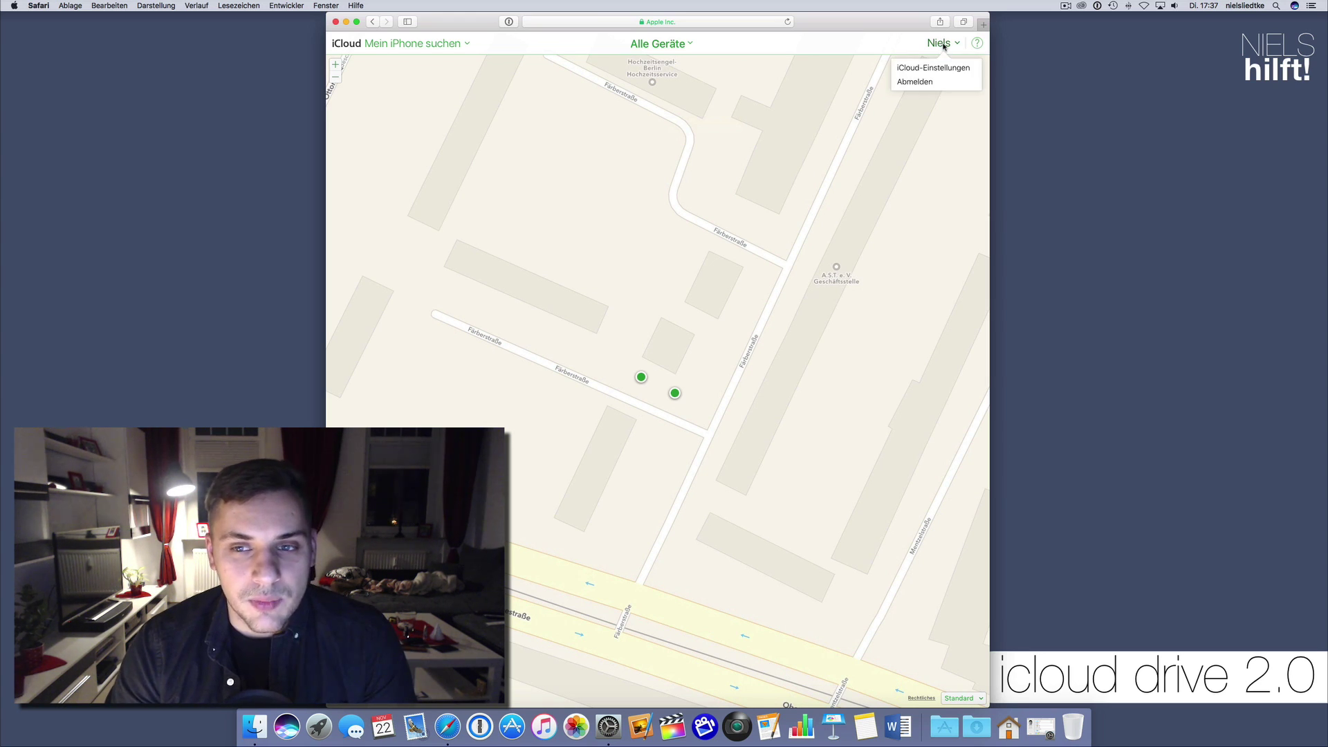
left_click(927, 70)
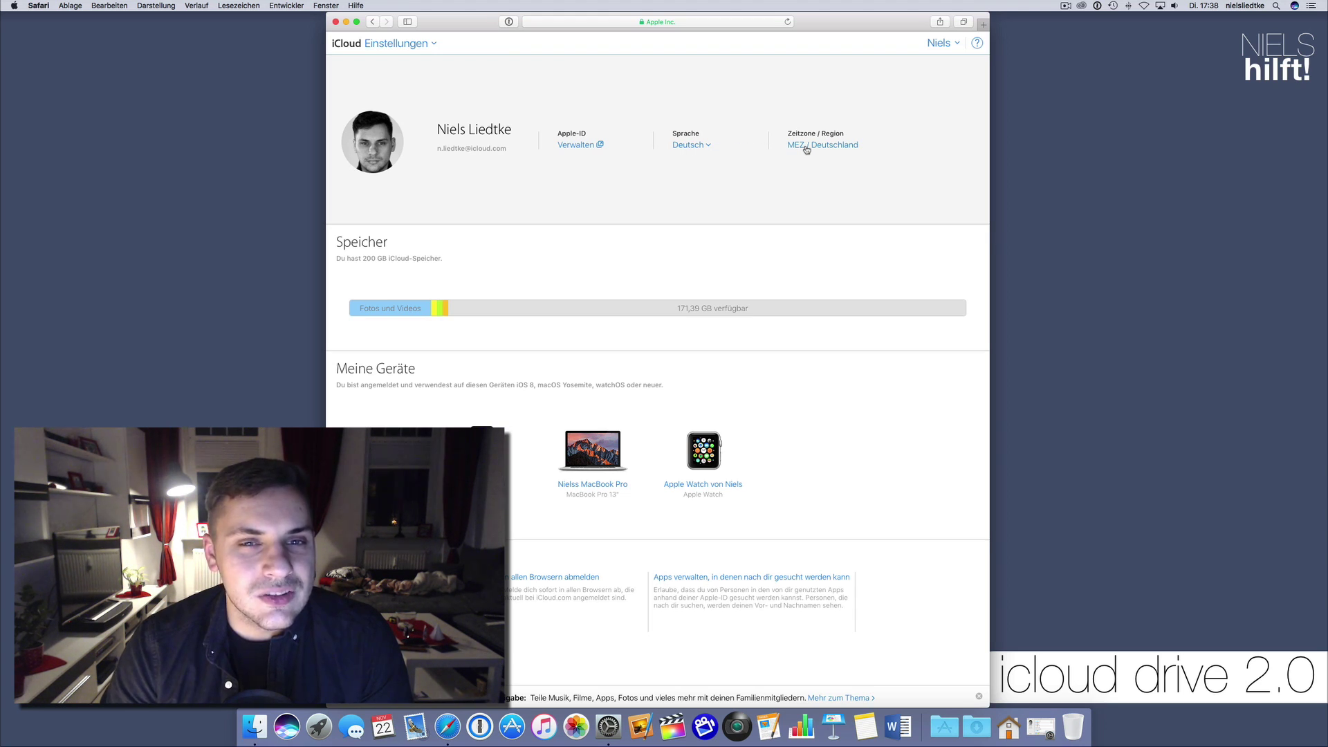
left_click(583, 457)
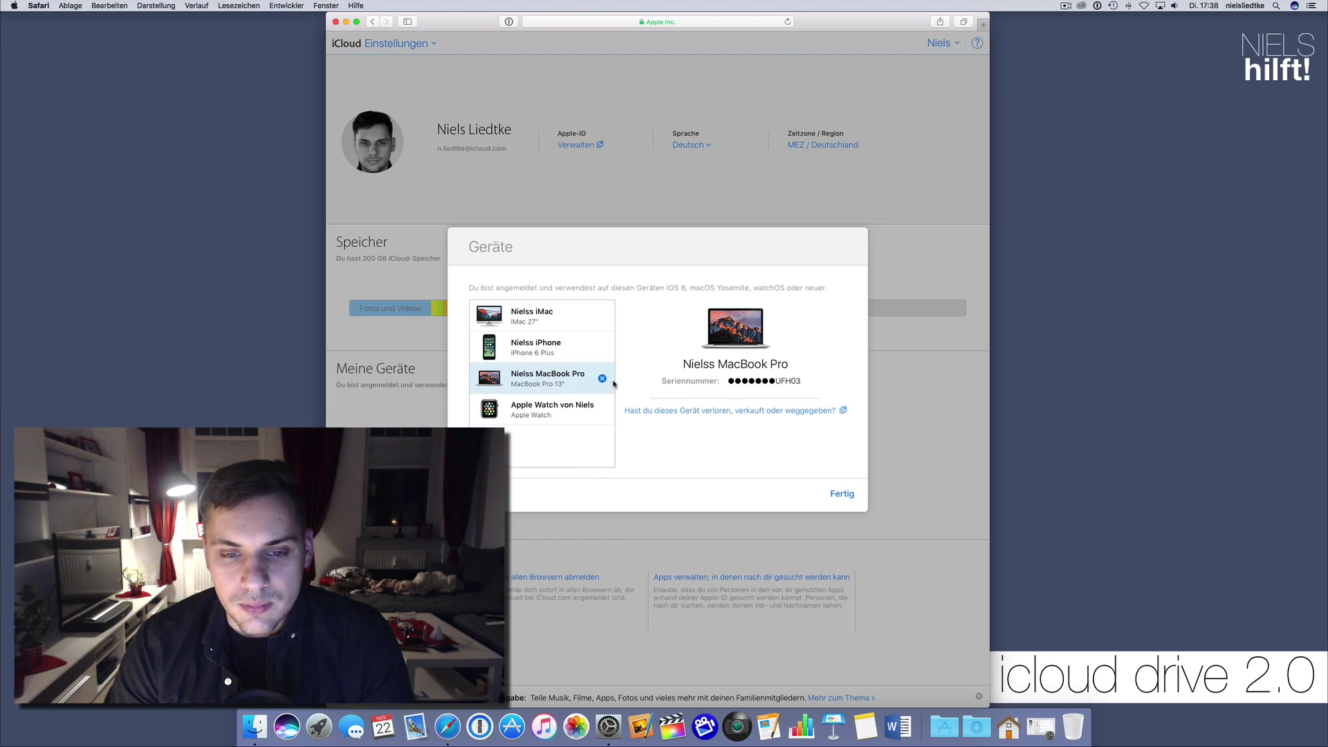
left_click(839, 494)
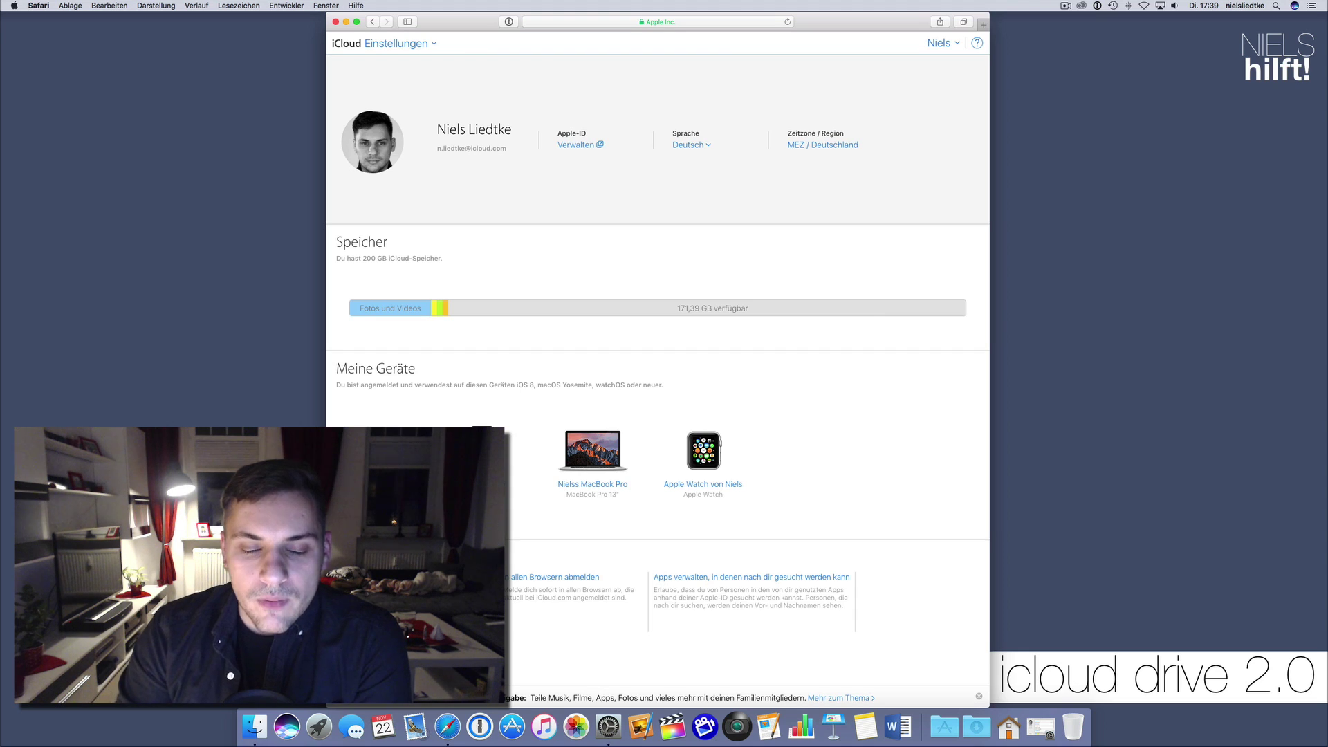